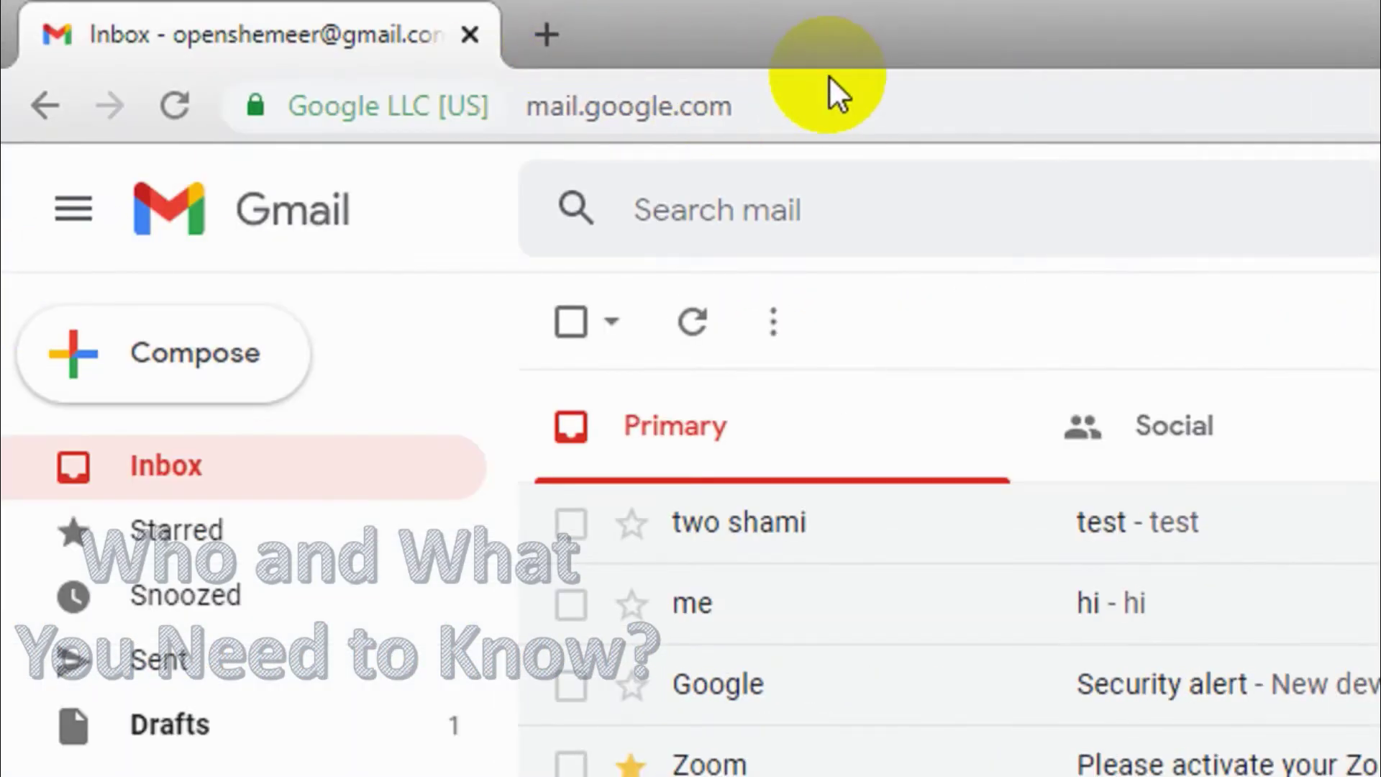
Open Gmail's full Settings on the General tab and locate the Language setting
{"action": "left_click", "coordinate": [568, 72]}
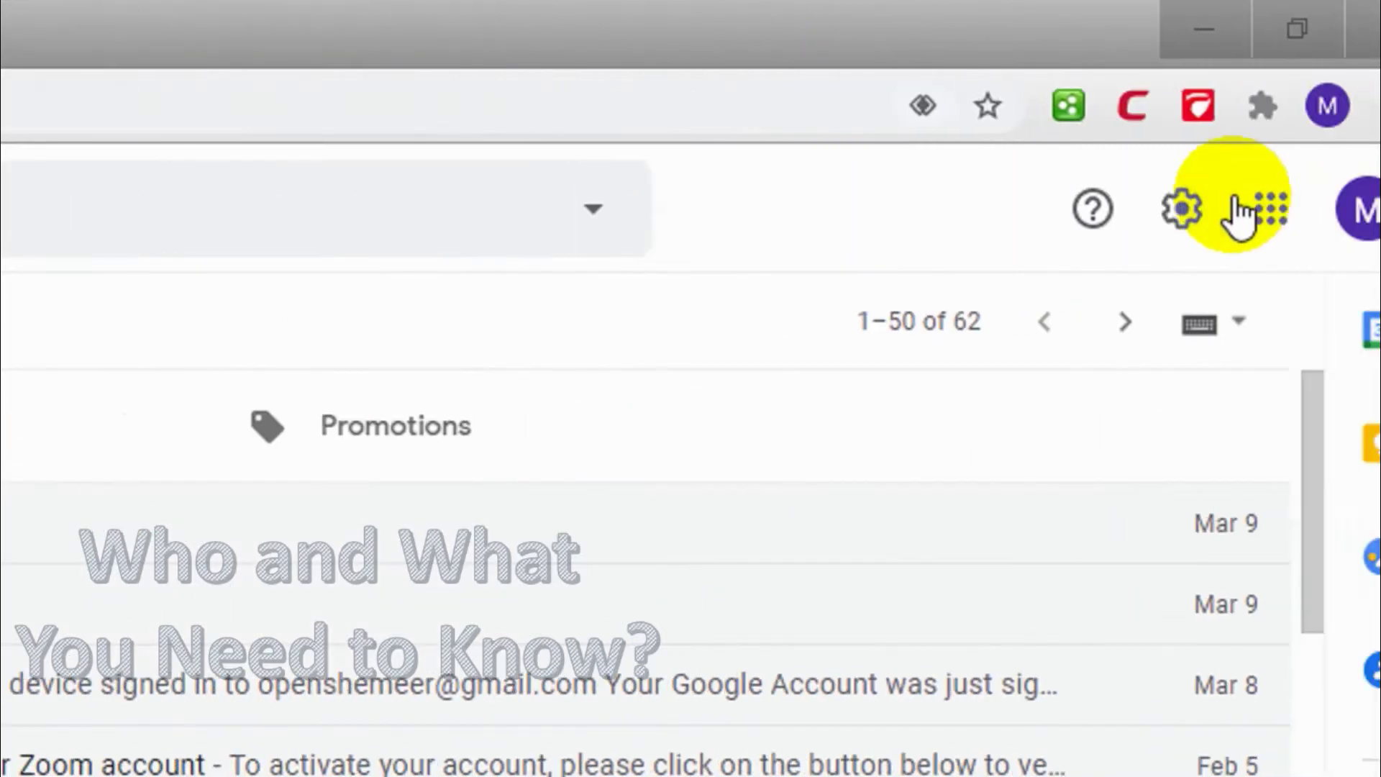
{"action": "left_click", "coordinate": [1144, 214]}
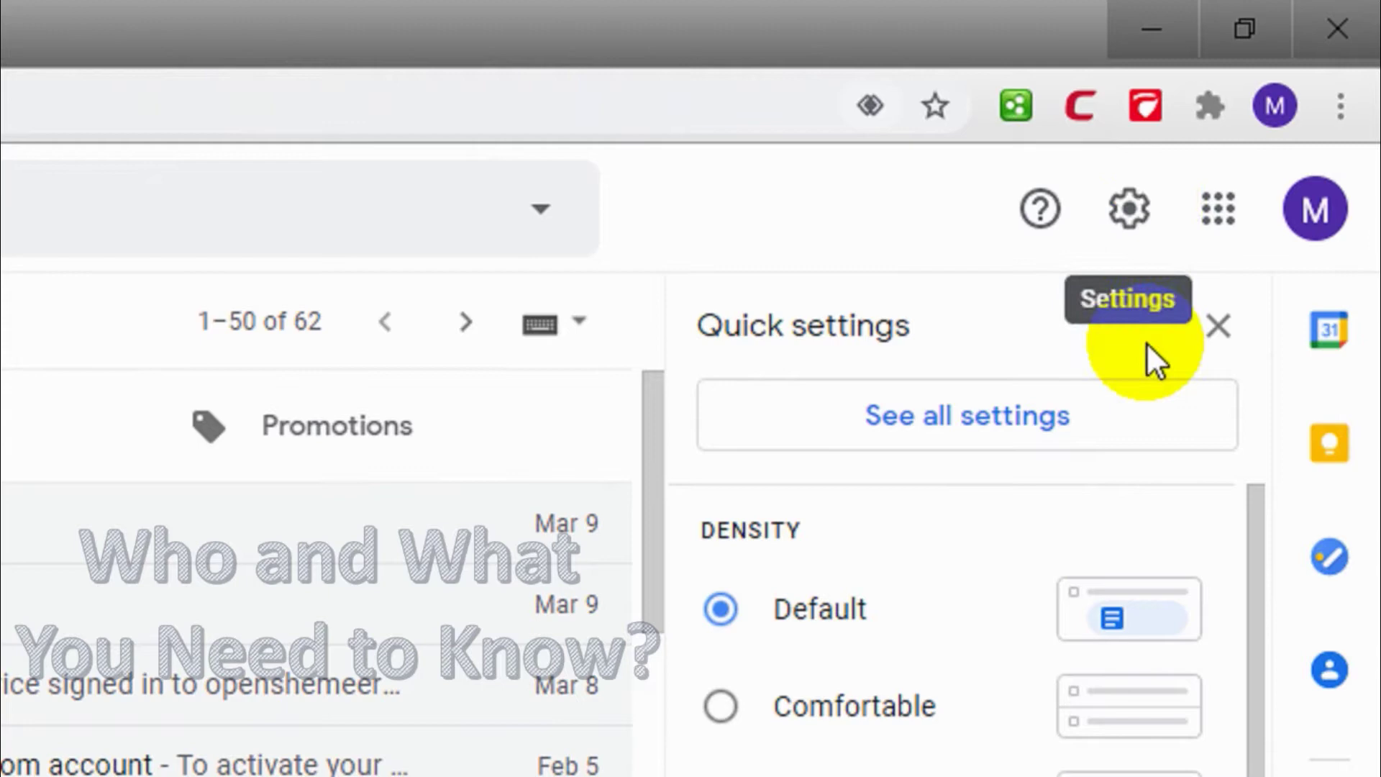
{"action": "left_click", "coordinate": [1017, 419]}
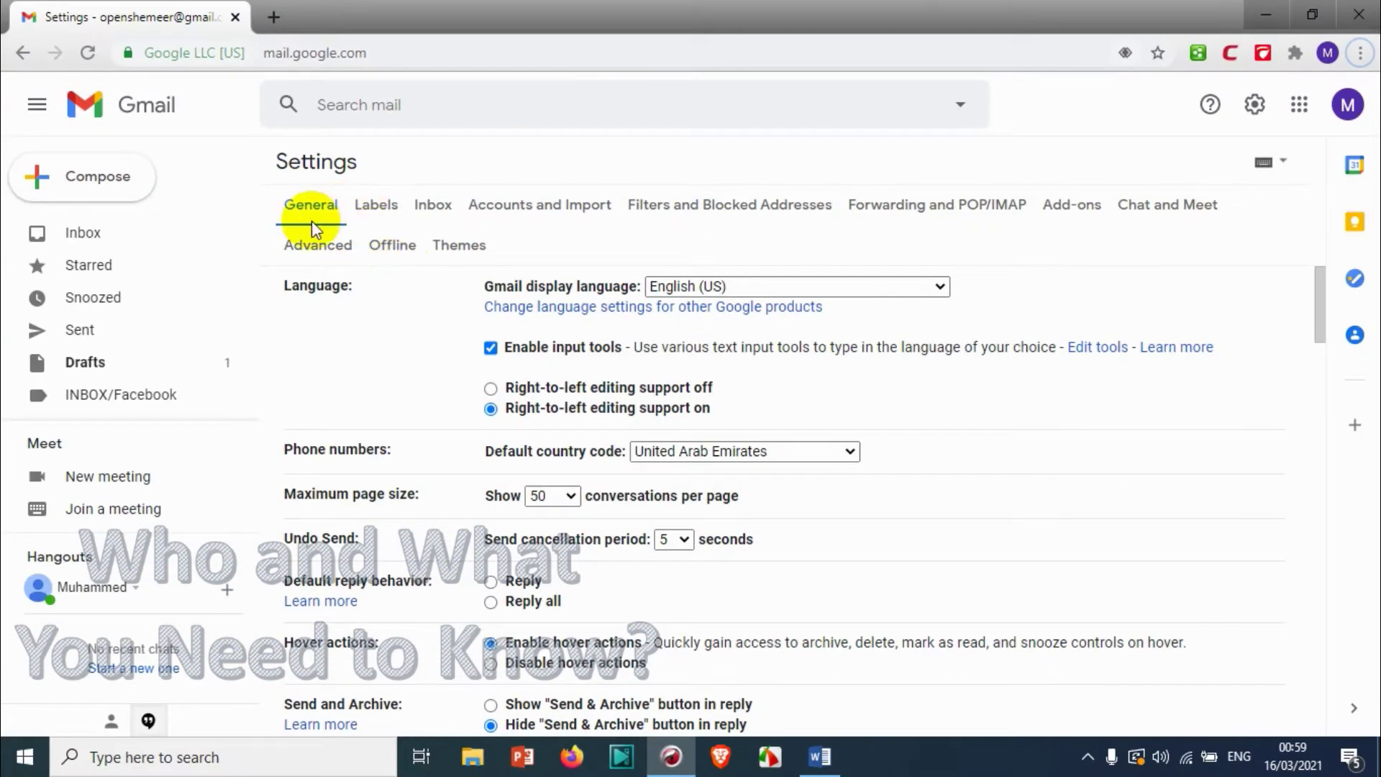
{"action": "left_click_drag", "start_coordinate": [290, 207], "coordinate": [320, 207]}
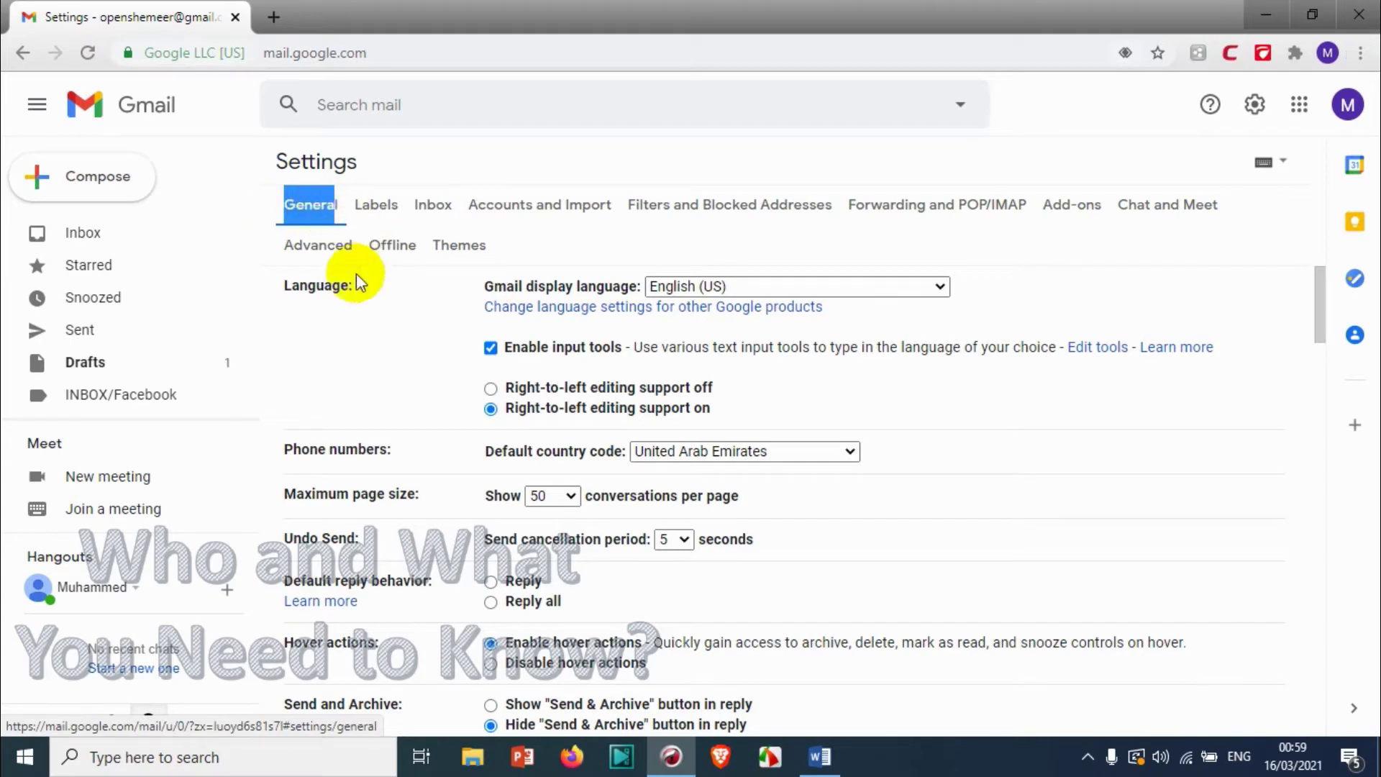
{"action": "left_click_drag", "start_coordinate": [283, 291], "coordinate": [357, 307]}
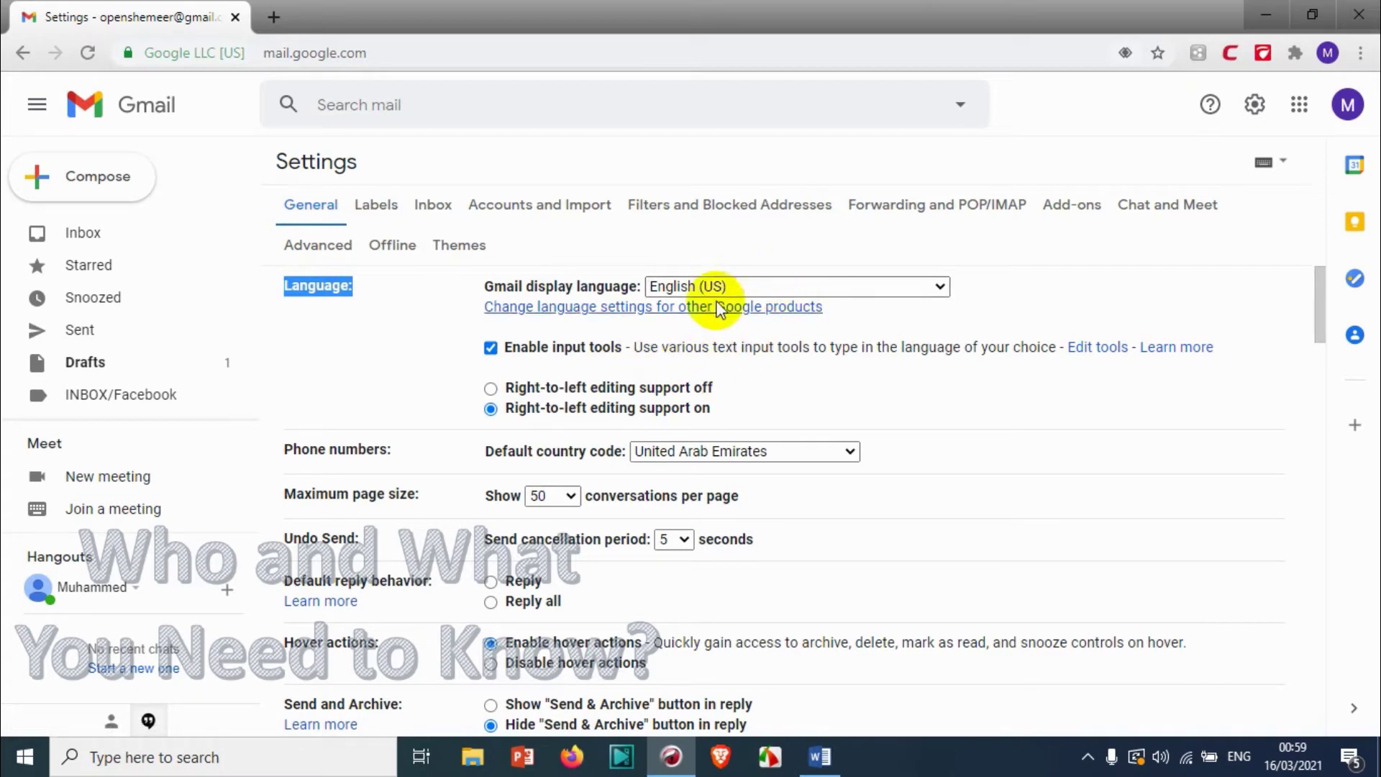
Open the Gmail display language dropdown and browse the list for Malayalam (മലയാളം)
{"action": "left_click", "coordinate": [791, 282]}
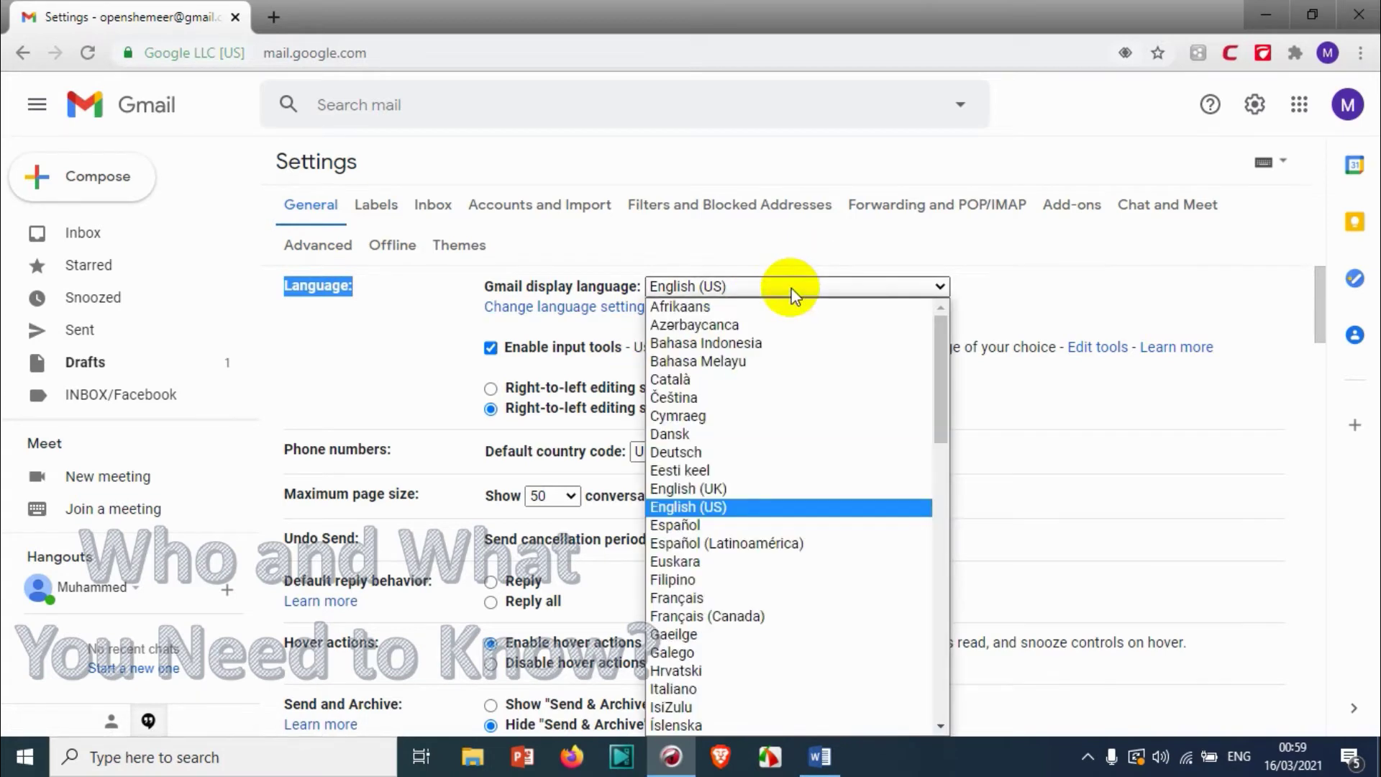
{"action": "left_click_drag", "start_coordinate": [944, 356], "coordinate": [937, 651]}
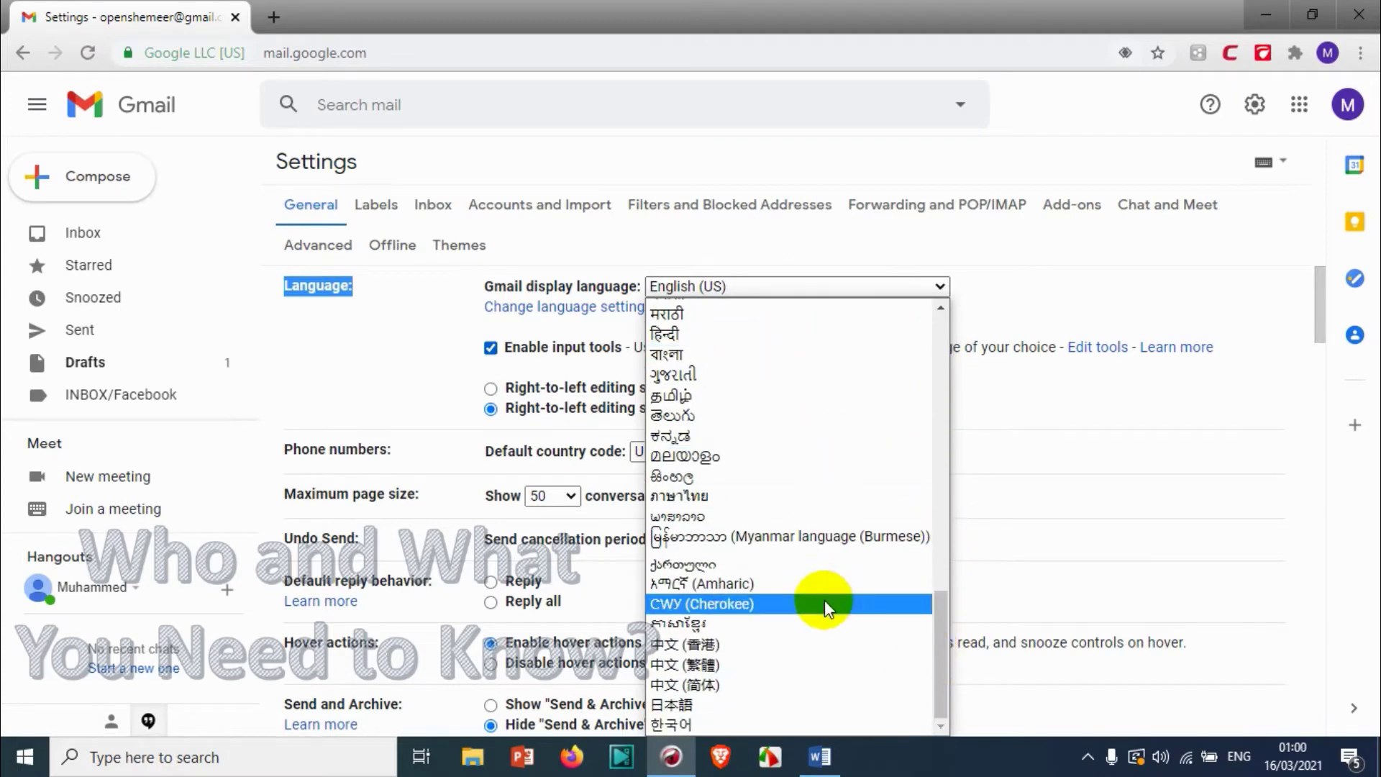
{"action": "scroll", "coordinate": [834, 539], "scroll_direction": "up", "scroll_amount": 10}
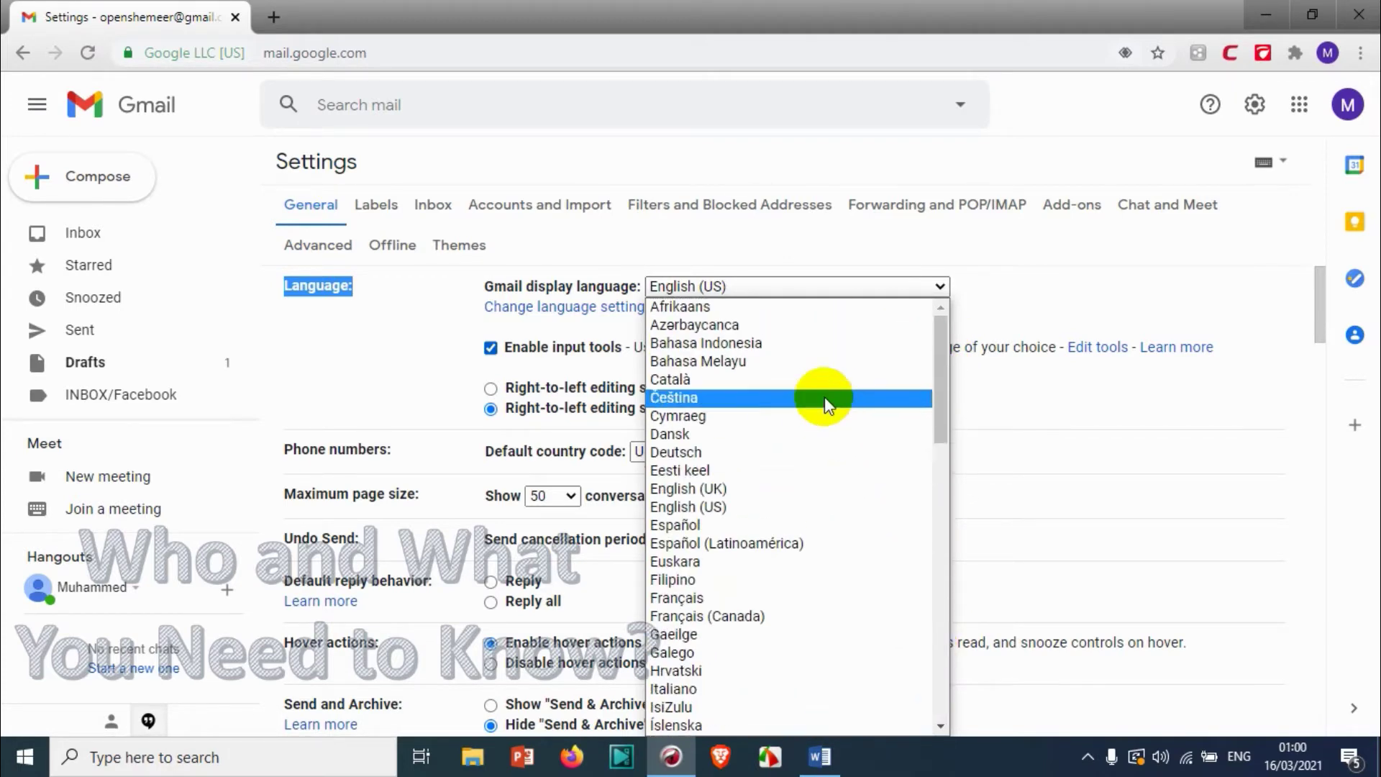
{"action": "scroll", "coordinate": [831, 352], "scroll_direction": "down", "scroll_amount": 5}
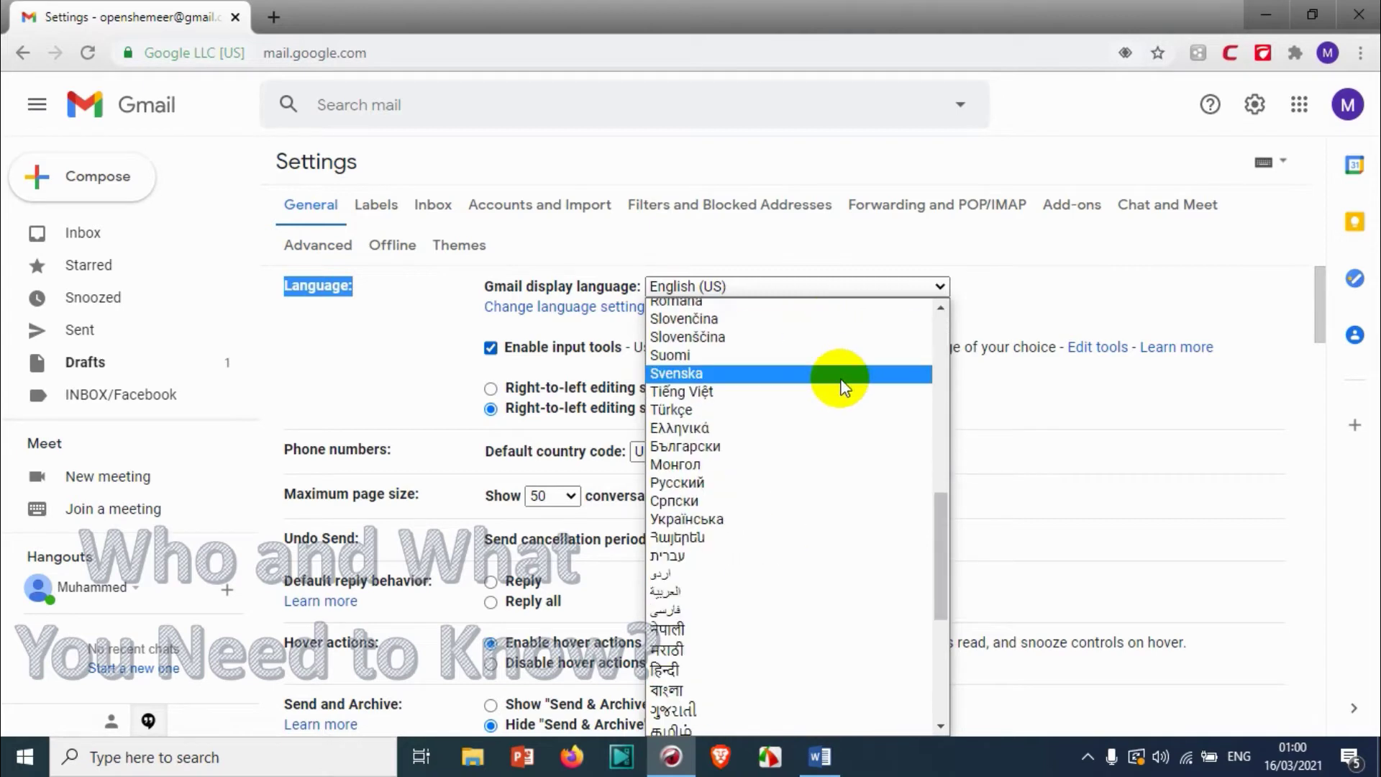
{"action": "scroll", "coordinate": [838, 370], "scroll_direction": "down", "scroll_amount": 5}
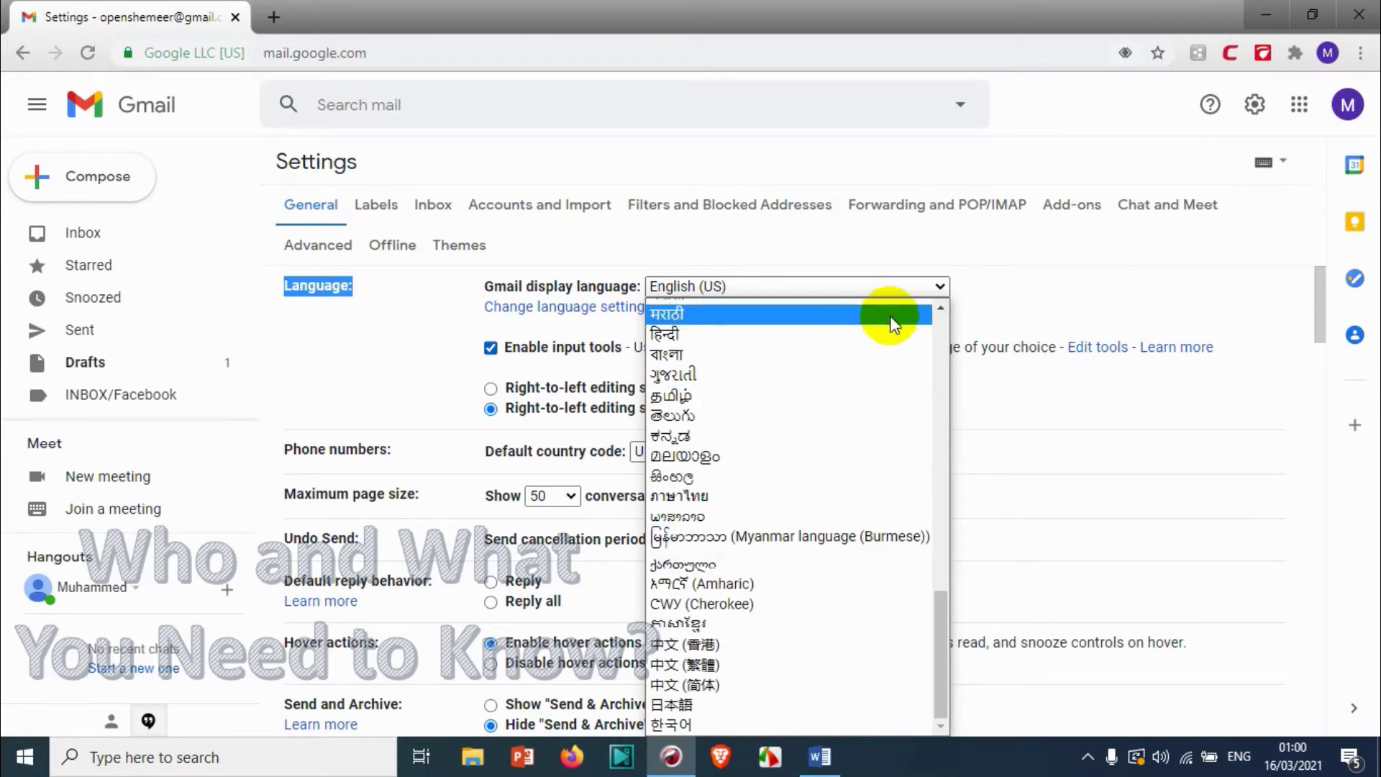
{"action": "left_click_drag", "start_coordinate": [942, 643], "coordinate": [668, 610]}
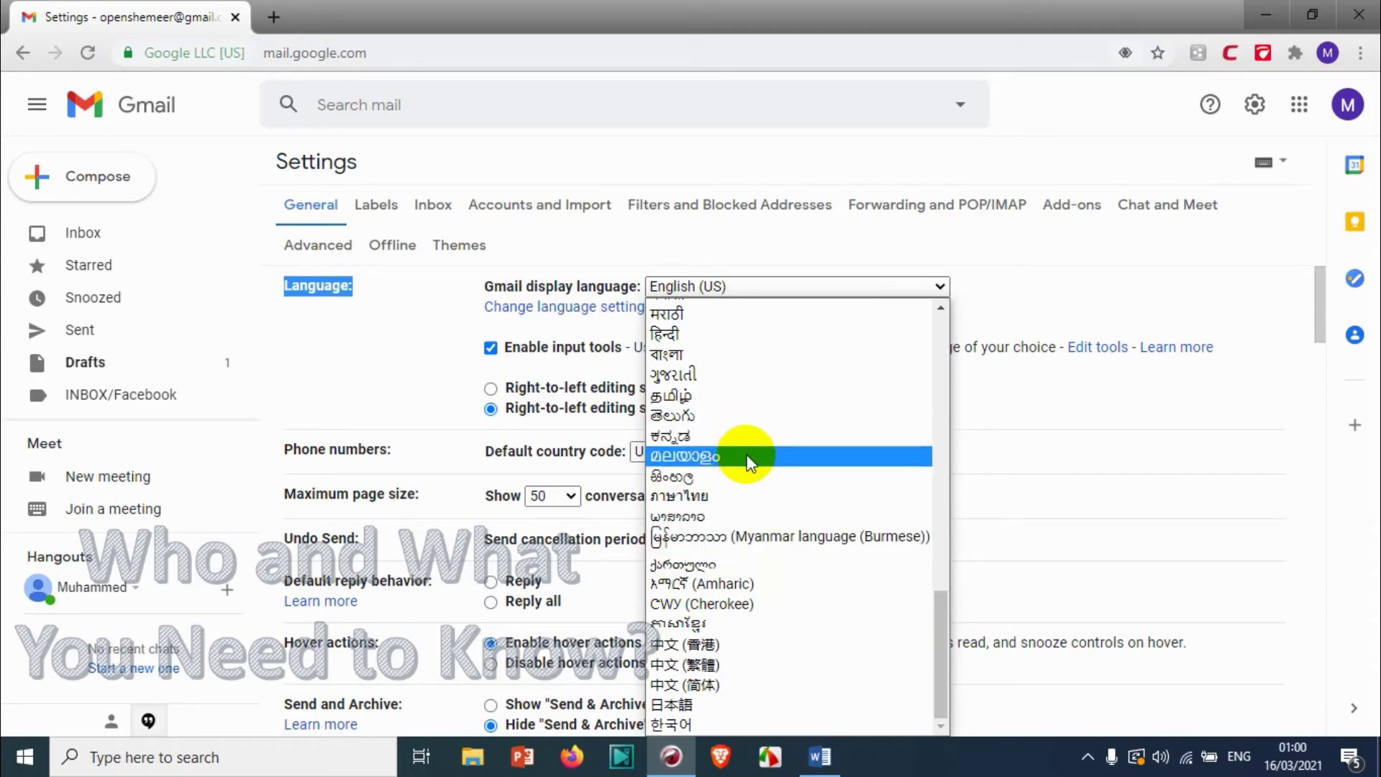
{"action": "scroll", "coordinate": [744, 438], "scroll_direction": "up", "scroll_amount": 5}
{"action": "scroll", "coordinate": [741, 403], "scroll_direction": "up", "scroll_amount": 3}
{"action": "scroll", "coordinate": [741, 374], "scroll_direction": "up", "scroll_amount": 3}
{"action": "scroll", "coordinate": [741, 388], "scroll_direction": "up", "scroll_amount": 3}
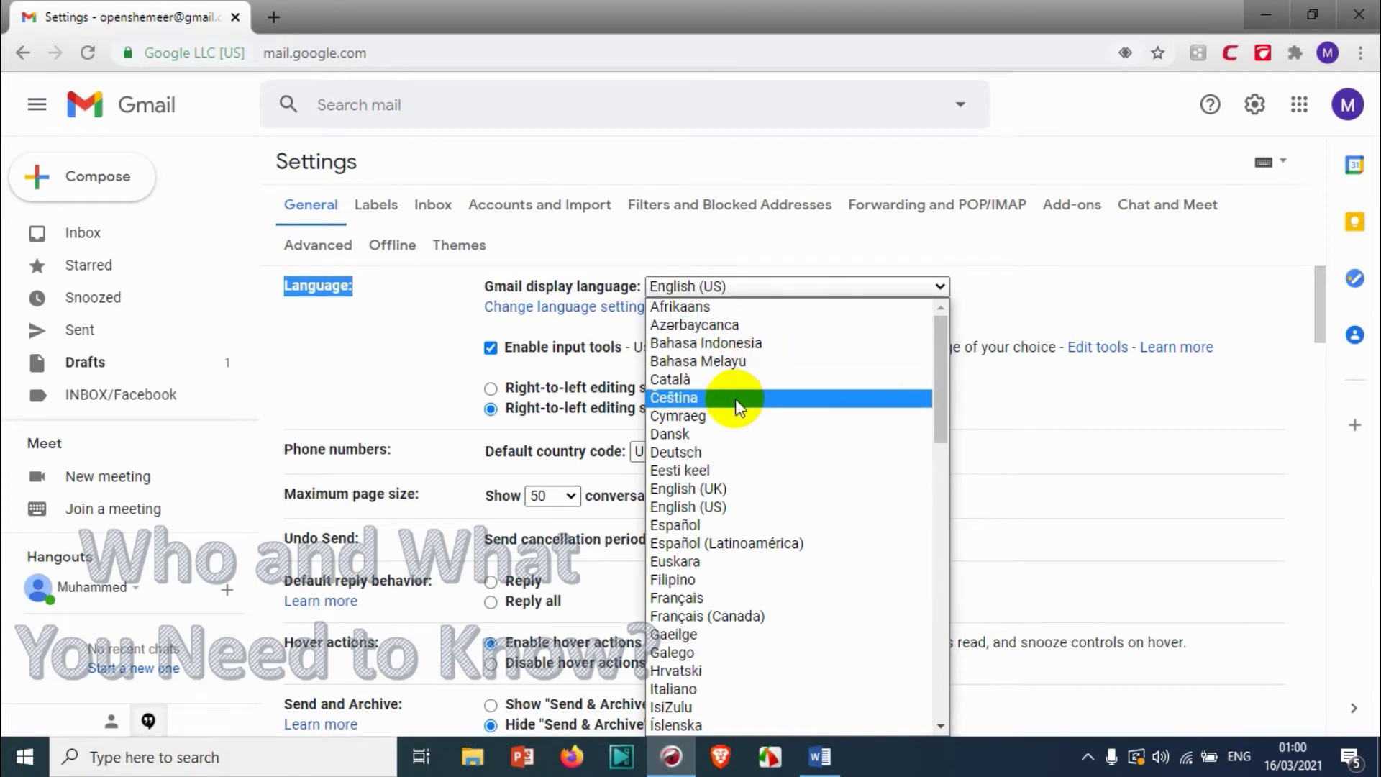
{"action": "scroll", "coordinate": [762, 428], "scroll_direction": "down", "scroll_amount": 3}
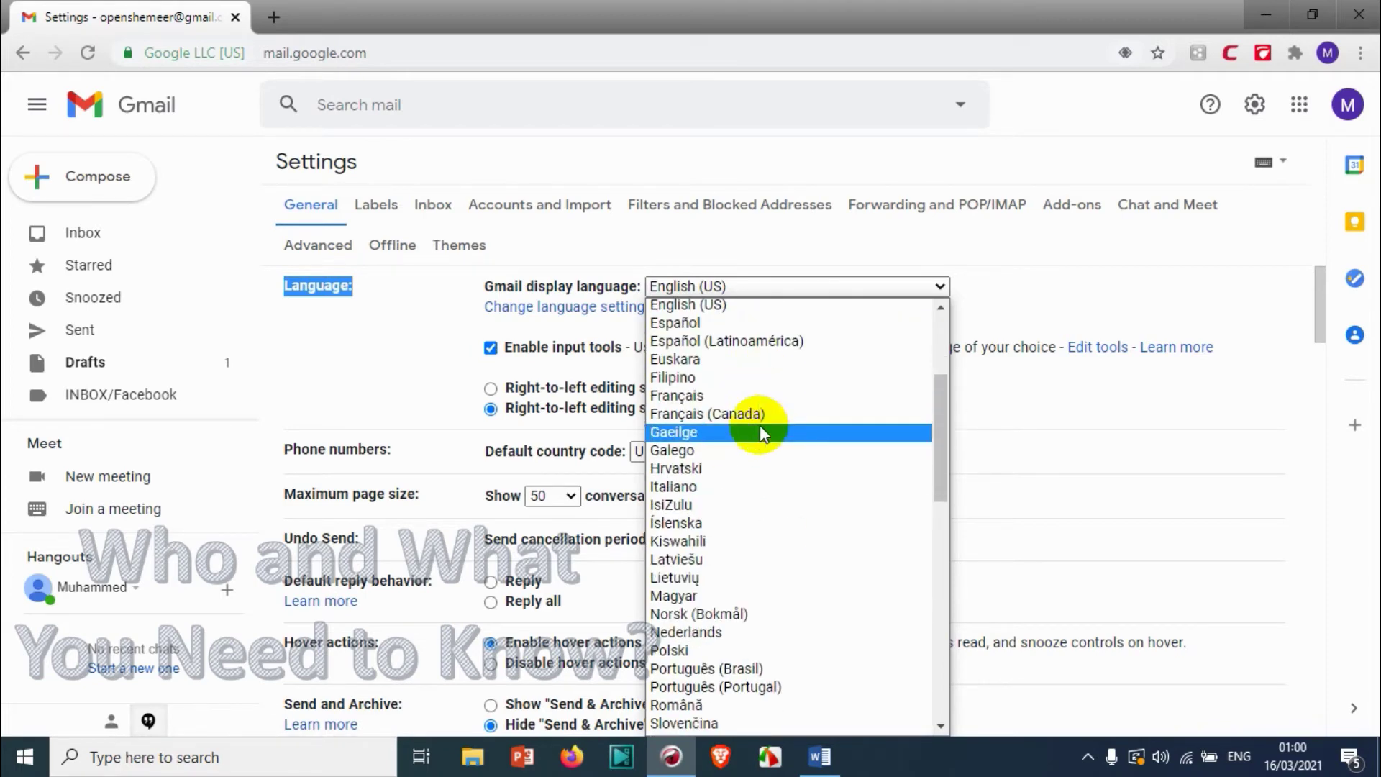
{"action": "scroll", "coordinate": [794, 536], "scroll_direction": "down", "scroll_amount": 3}
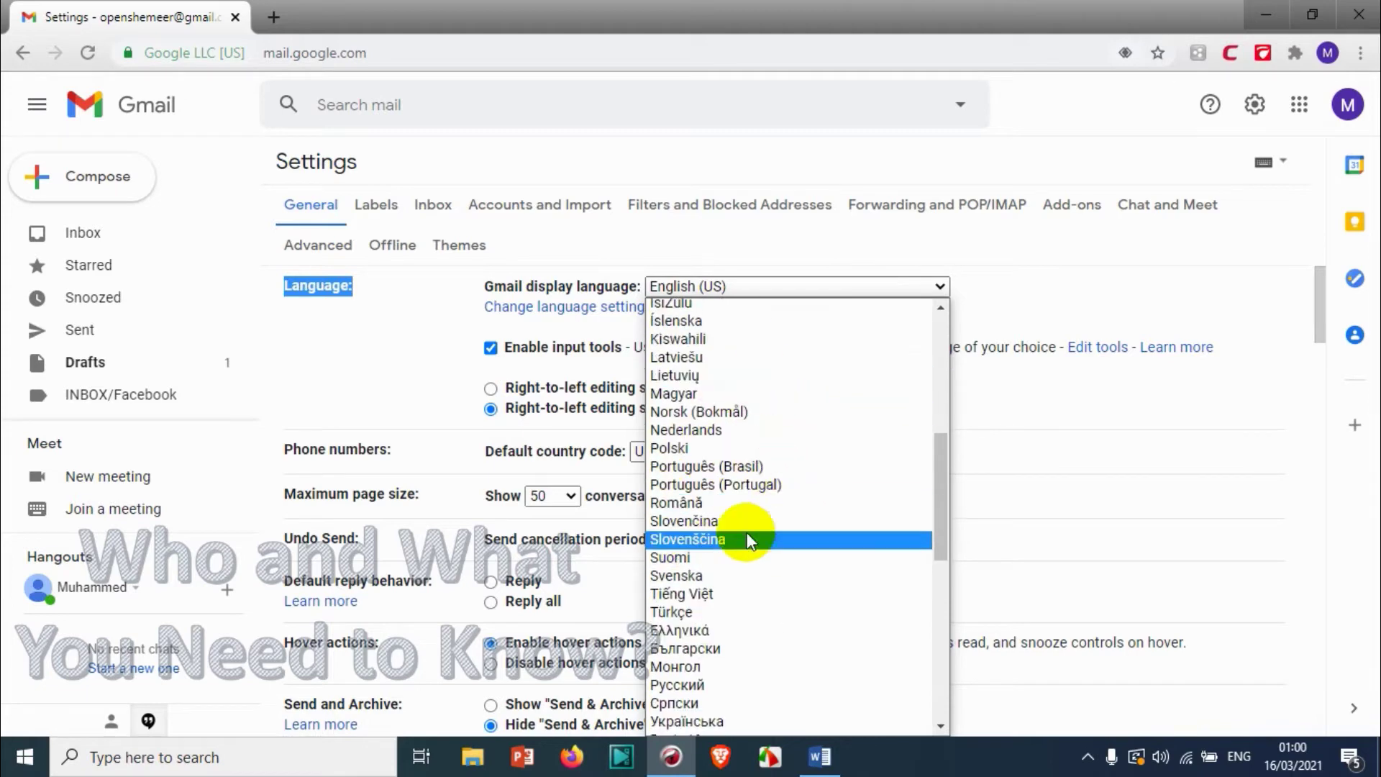
{"action": "scroll", "coordinate": [749, 536], "scroll_direction": "down", "scroll_amount": 5}
{"action": "scroll", "coordinate": [753, 496], "scroll_direction": "down", "scroll_amount": 1}
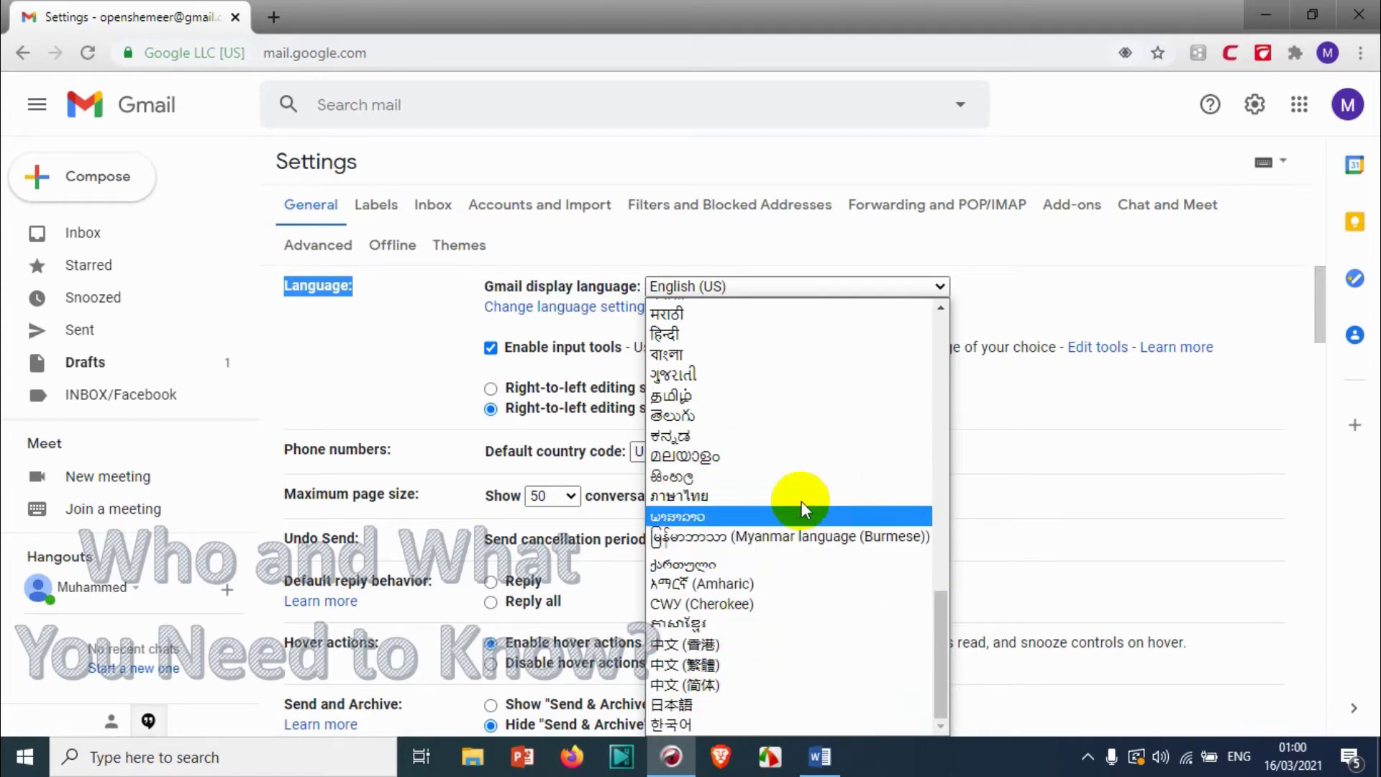
{"action": "scroll", "coordinate": [806, 546], "scroll_direction": "up", "scroll_amount": 2}
{"action": "scroll", "coordinate": [813, 532], "scroll_direction": "up", "scroll_amount": 1}
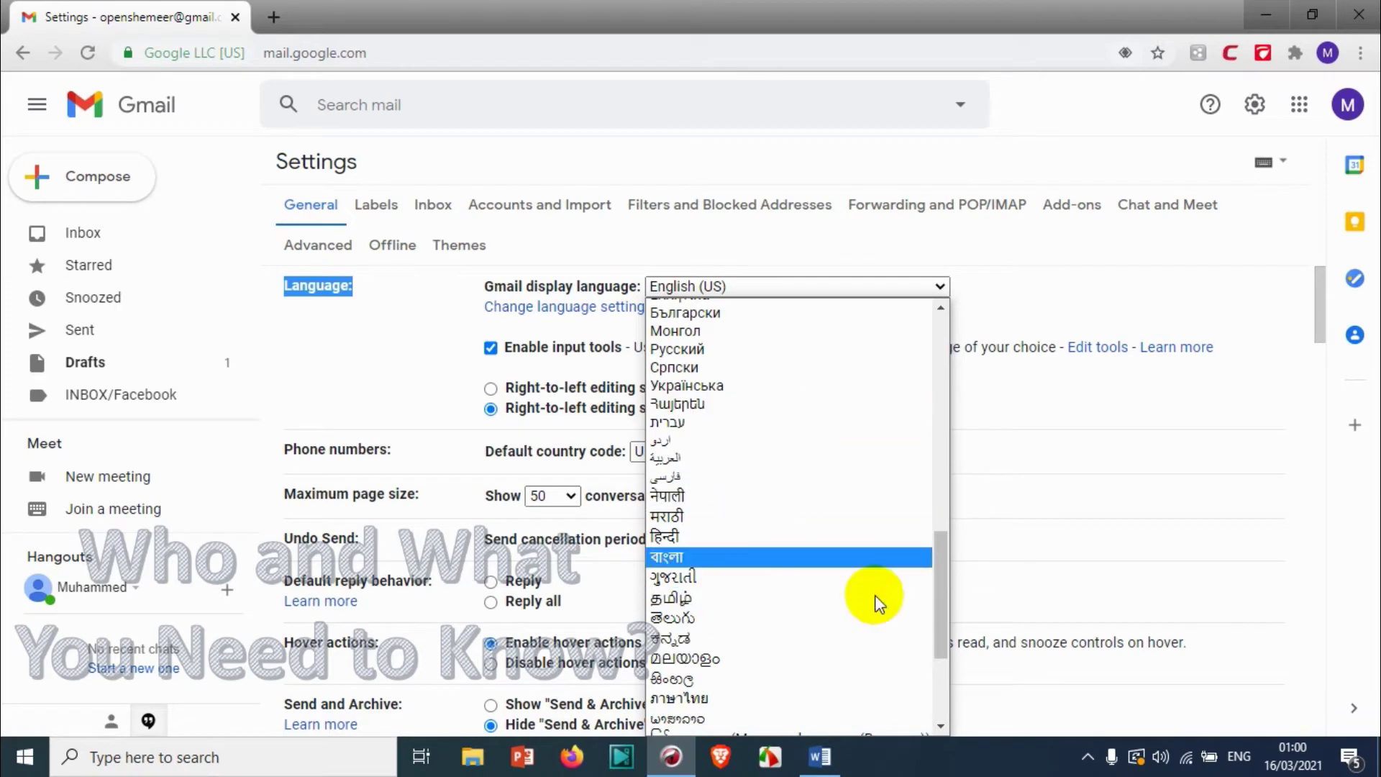
{"action": "scroll", "coordinate": [755, 608], "scroll_direction": "down", "scroll_amount": 3}
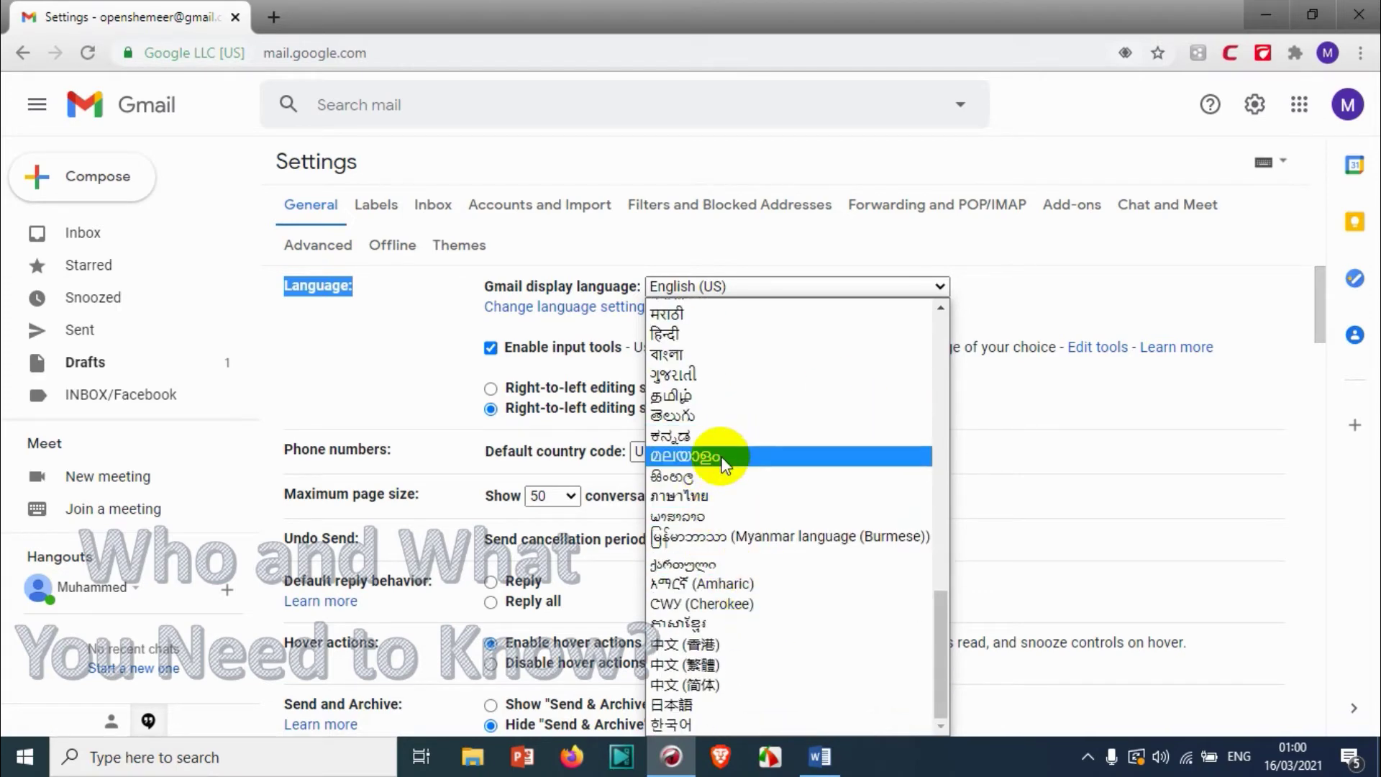
Select Malayalam (മലയാളം) as the Gmail display language
{"action": "left_click", "coordinate": [723, 459]}
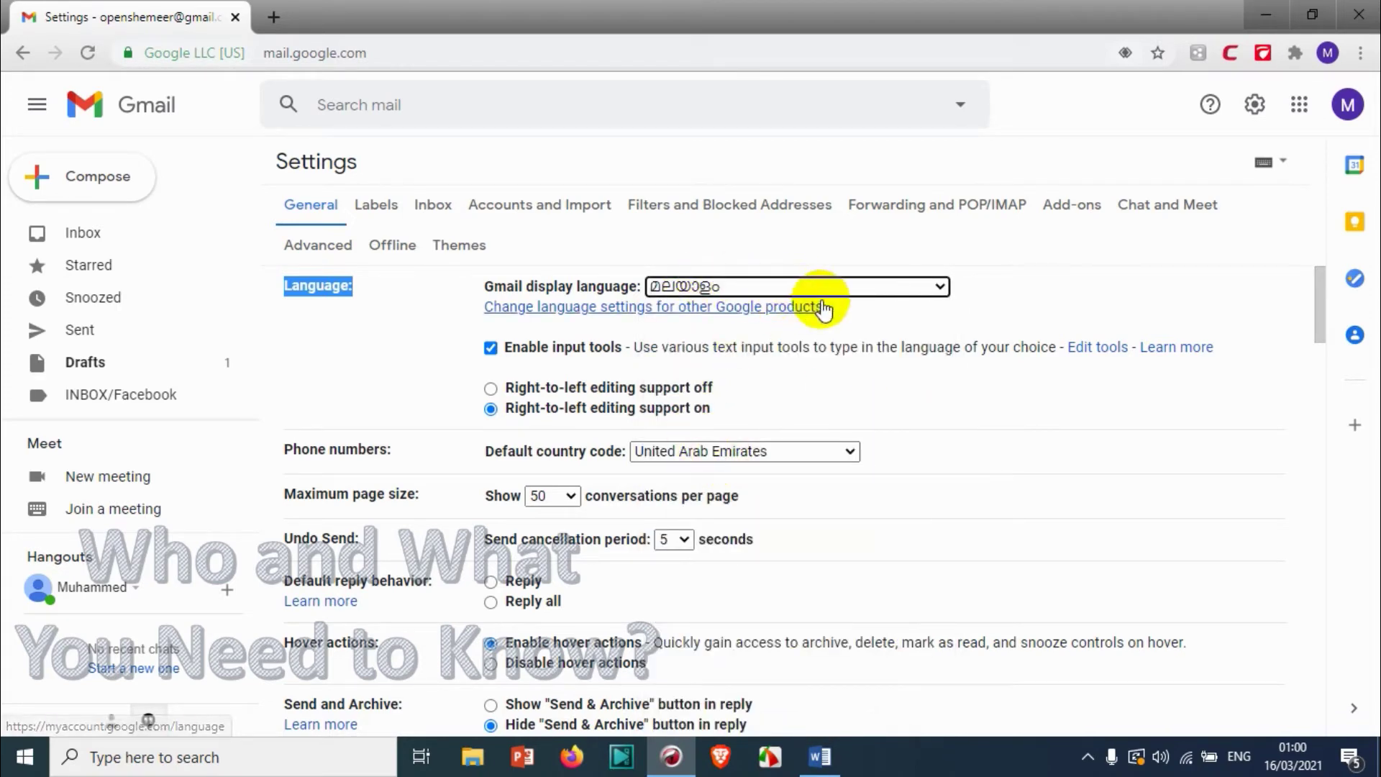
{"action": "left_click", "coordinate": [830, 242]}
{"action": "scroll", "coordinate": [692, 360], "scroll_direction": "down", "scroll_amount": 10}
{"action": "scroll", "coordinate": [692, 415], "scroll_direction": "down", "scroll_amount": 8}
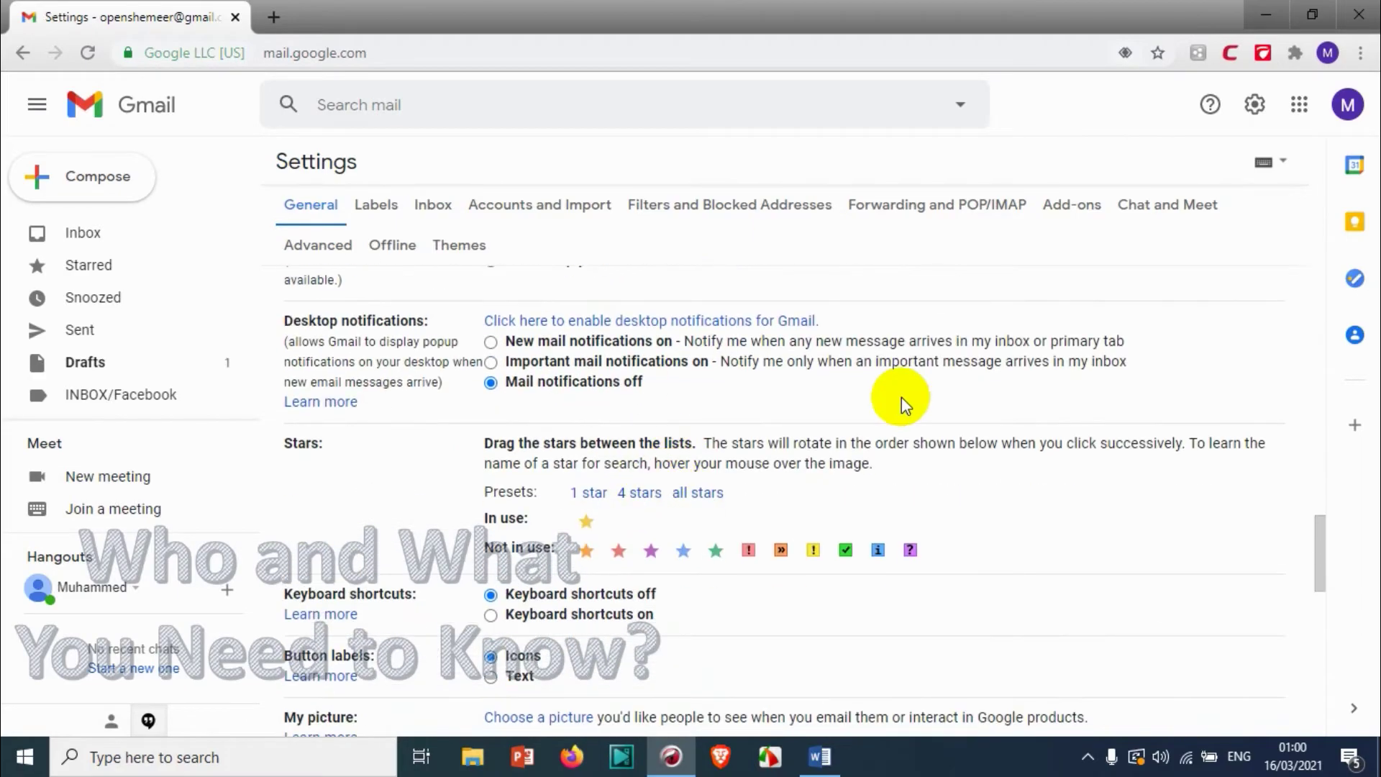
{"action": "scroll", "coordinate": [901, 397], "scroll_direction": "up", "scroll_amount": 5}
{"action": "scroll", "coordinate": [705, 263], "scroll_direction": "up", "scroll_amount": 7}
{"action": "scroll", "coordinate": [753, 356], "scroll_direction": "up", "scroll_amount": 4}
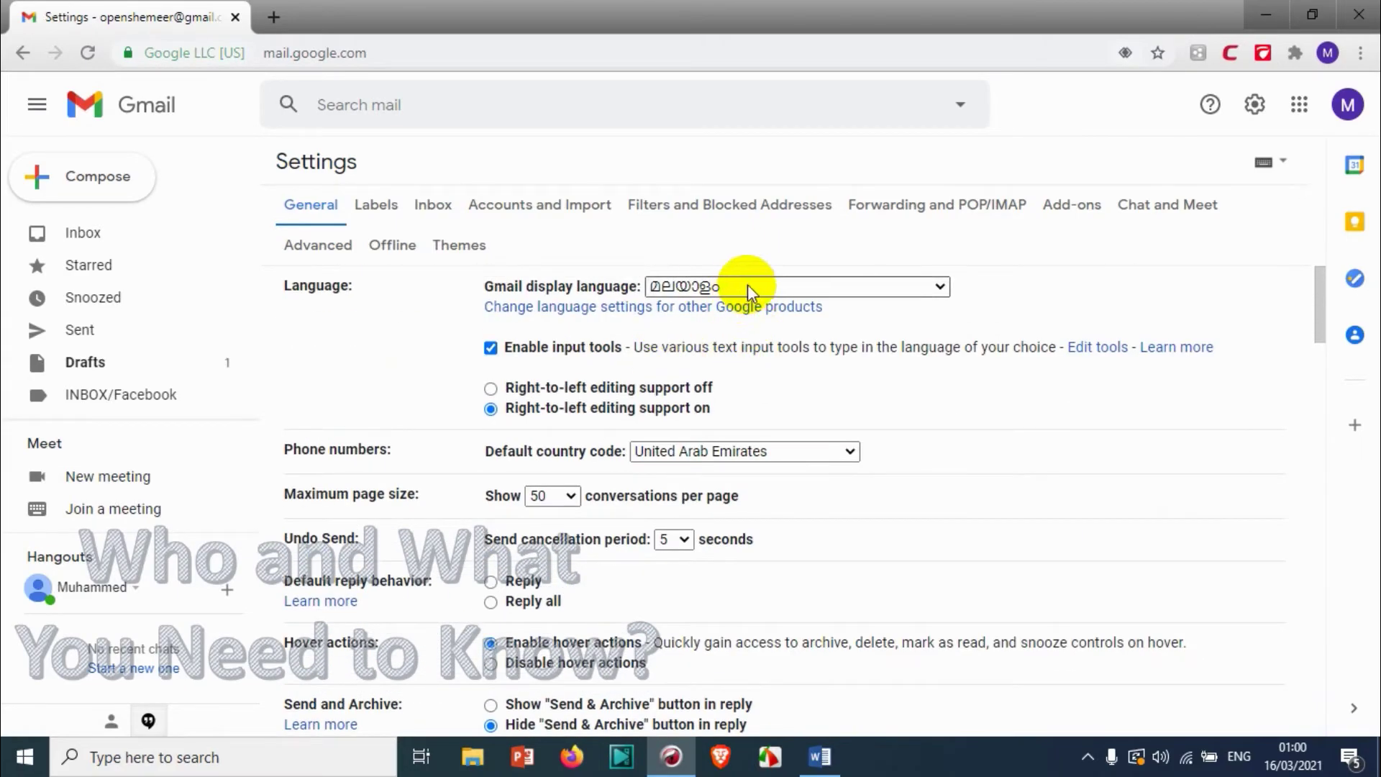
Save Changes at the bottom of General settings so Gmail reloads in Malayalam
{"action": "scroll", "coordinate": [762, 359], "scroll_direction": "down", "scroll_amount": 5}
{"action": "scroll", "coordinate": [766, 449], "scroll_direction": "down", "scroll_amount": 5}
{"action": "scroll", "coordinate": [733, 503], "scroll_direction": "down", "scroll_amount": 5}
{"action": "scroll", "coordinate": [719, 489], "scroll_direction": "up", "scroll_amount": 5}
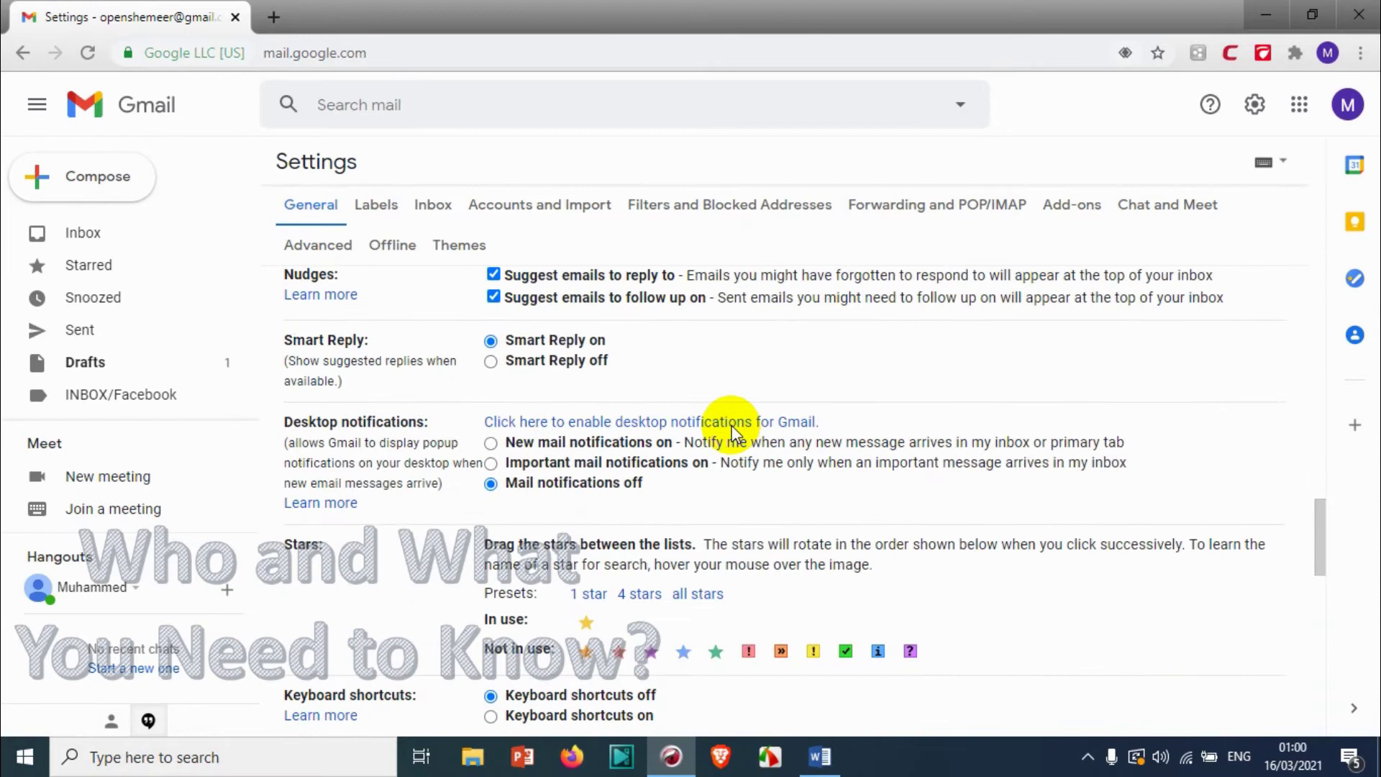
{"action": "scroll", "coordinate": [732, 436], "scroll_direction": "down", "scroll_amount": 10}
{"action": "scroll", "coordinate": [730, 438], "scroll_direction": "down", "scroll_amount": 2}
{"action": "left_click", "coordinate": [753, 628]}
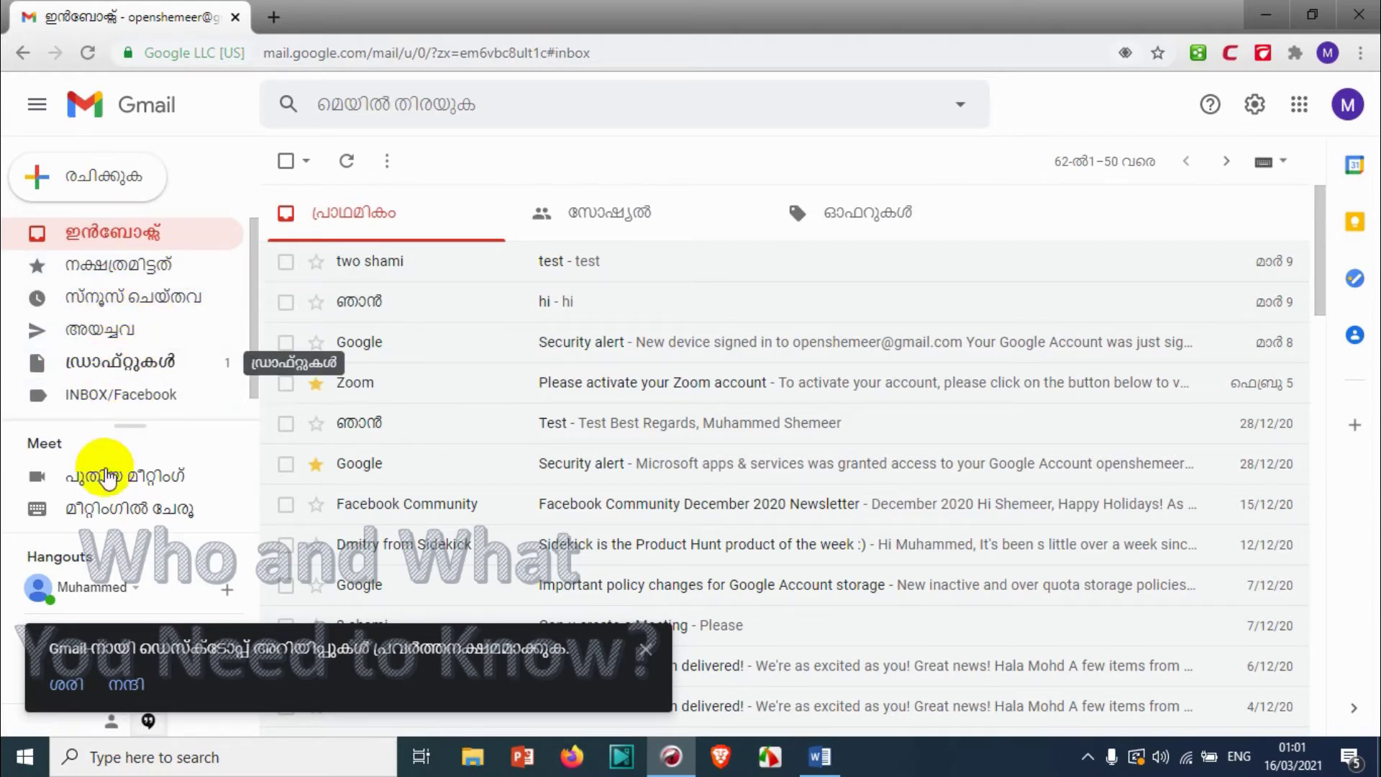
Expand More (കൂടുതൽ) in the sidebar to reveal All mail, Spam, Trash and Categories
{"action": "scroll", "coordinate": [128, 360], "scroll_direction": "down", "scroll_amount": 1}
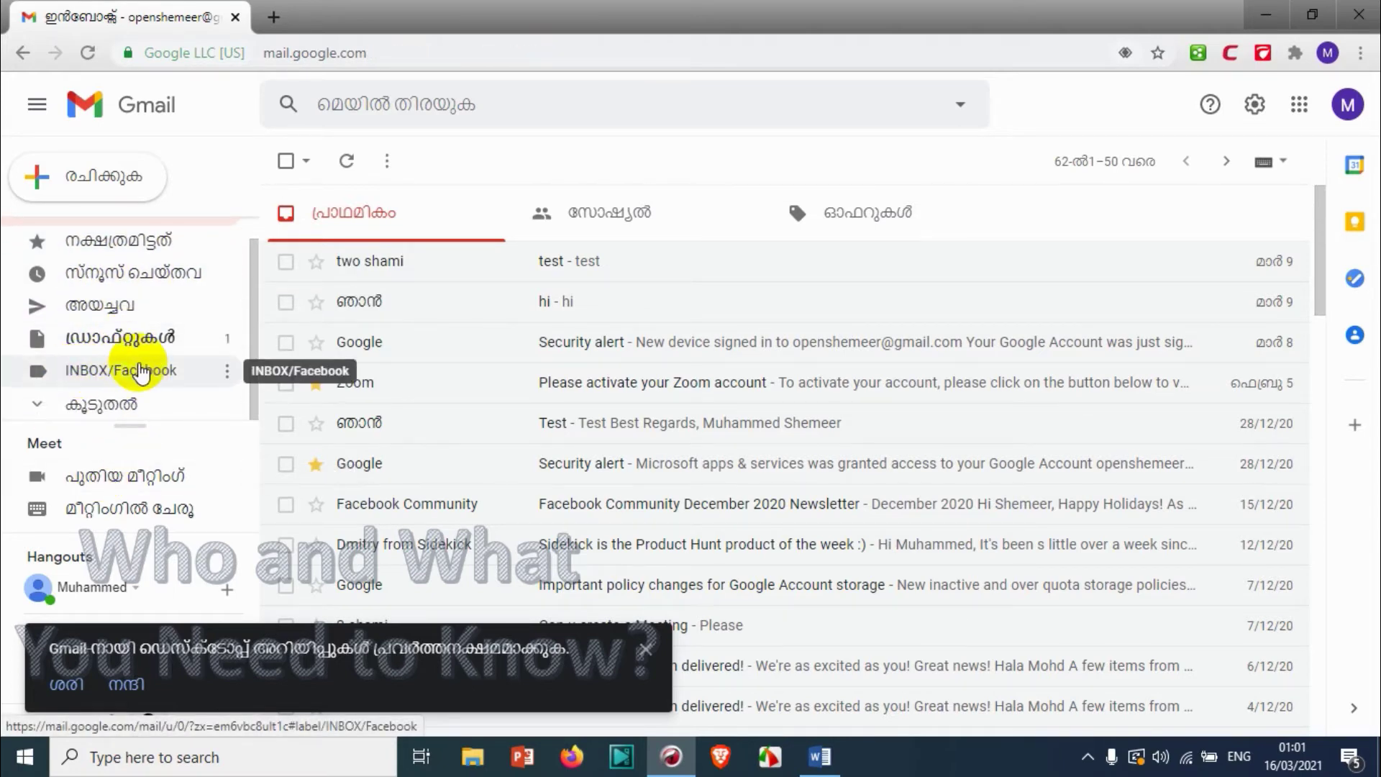
{"action": "scroll", "coordinate": [158, 302], "scroll_direction": "up", "scroll_amount": 1}
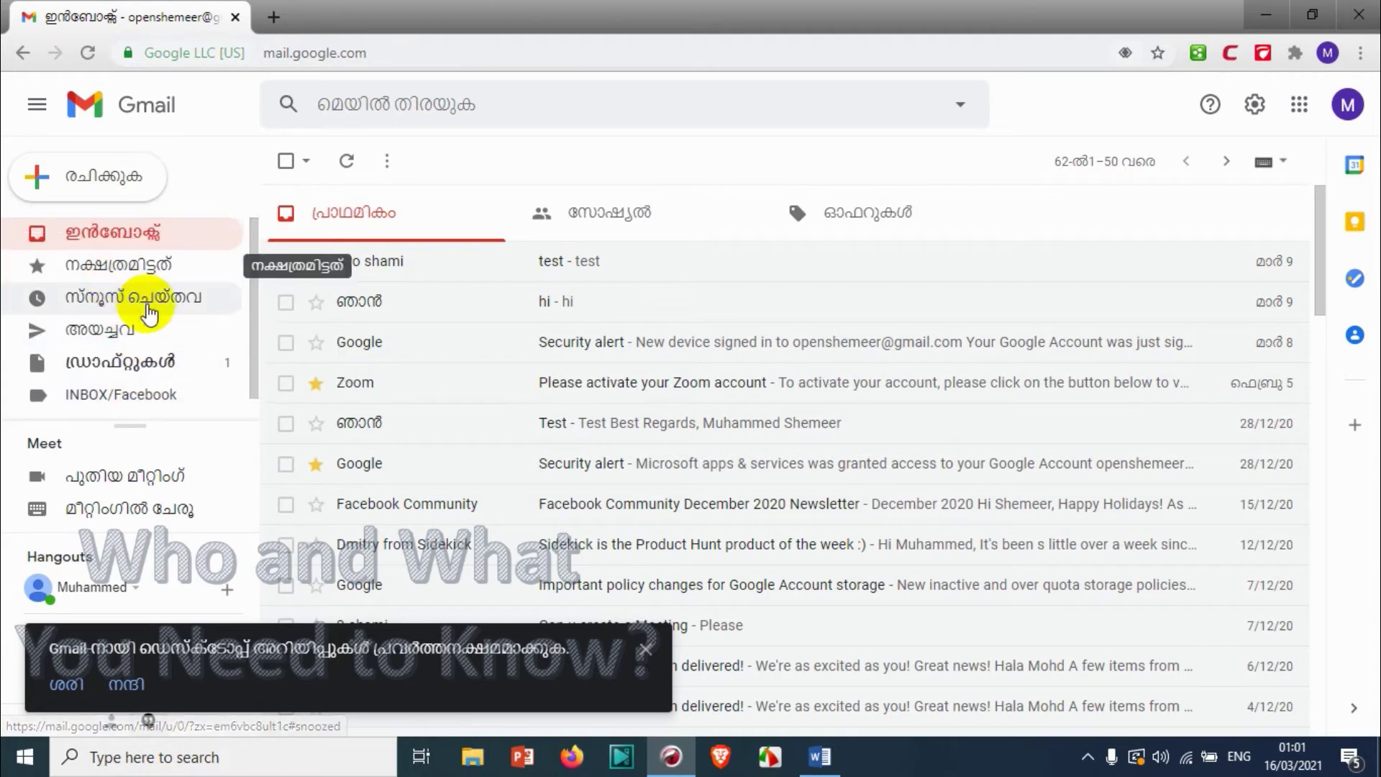
{"action": "scroll", "coordinate": [129, 331], "scroll_direction": "down", "scroll_amount": 1}
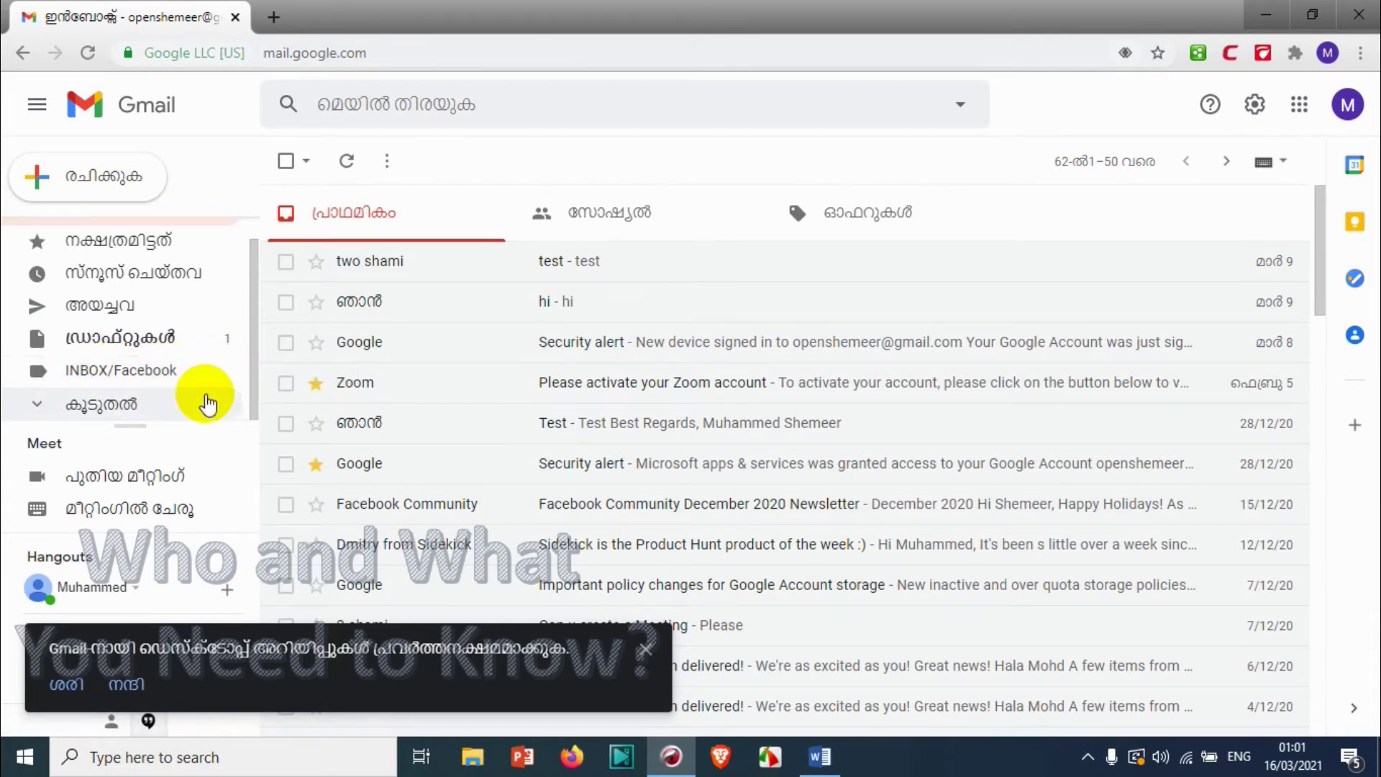
{"action": "scroll", "coordinate": [162, 374], "scroll_direction": "up", "scroll_amount": 1}
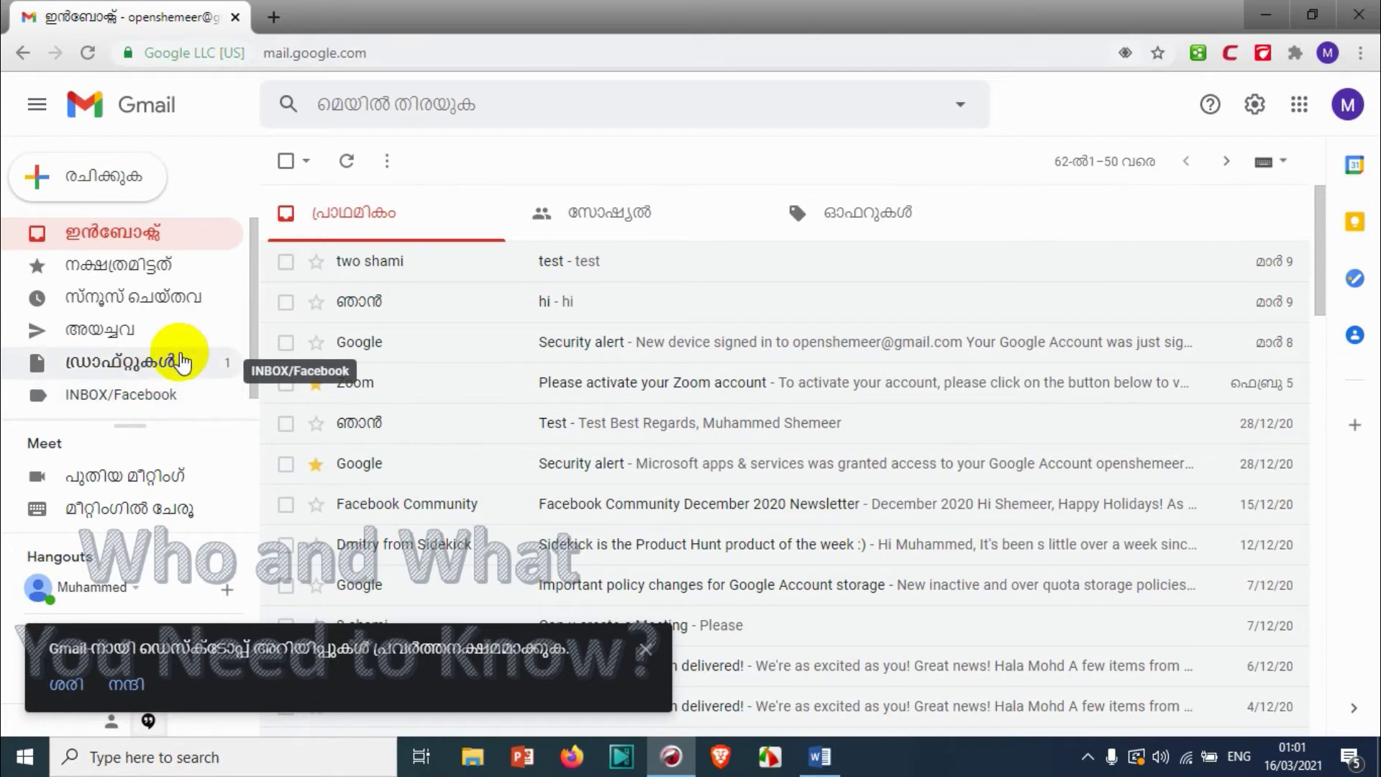
{"action": "scroll", "coordinate": [190, 357], "scroll_direction": "down", "scroll_amount": 1}
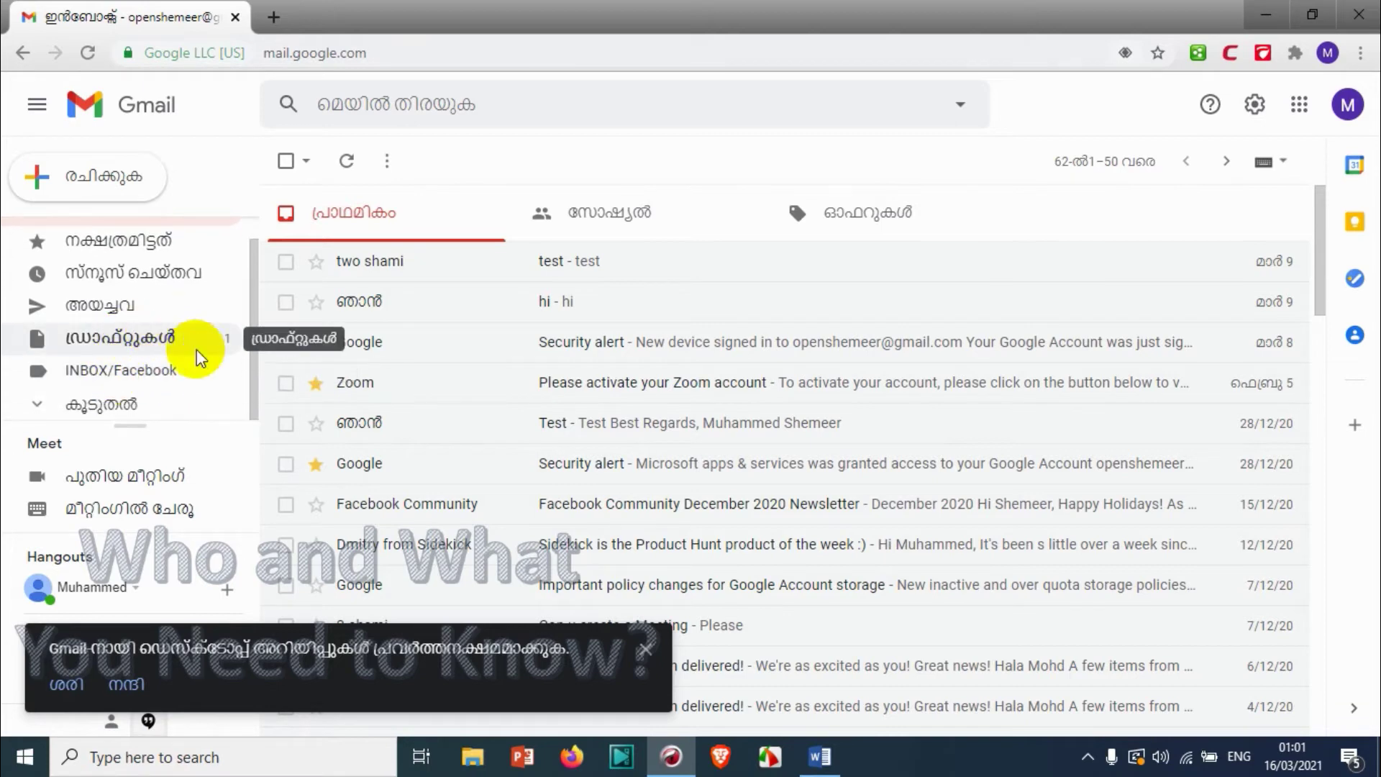
{"action": "left_click", "coordinate": [113, 401]}
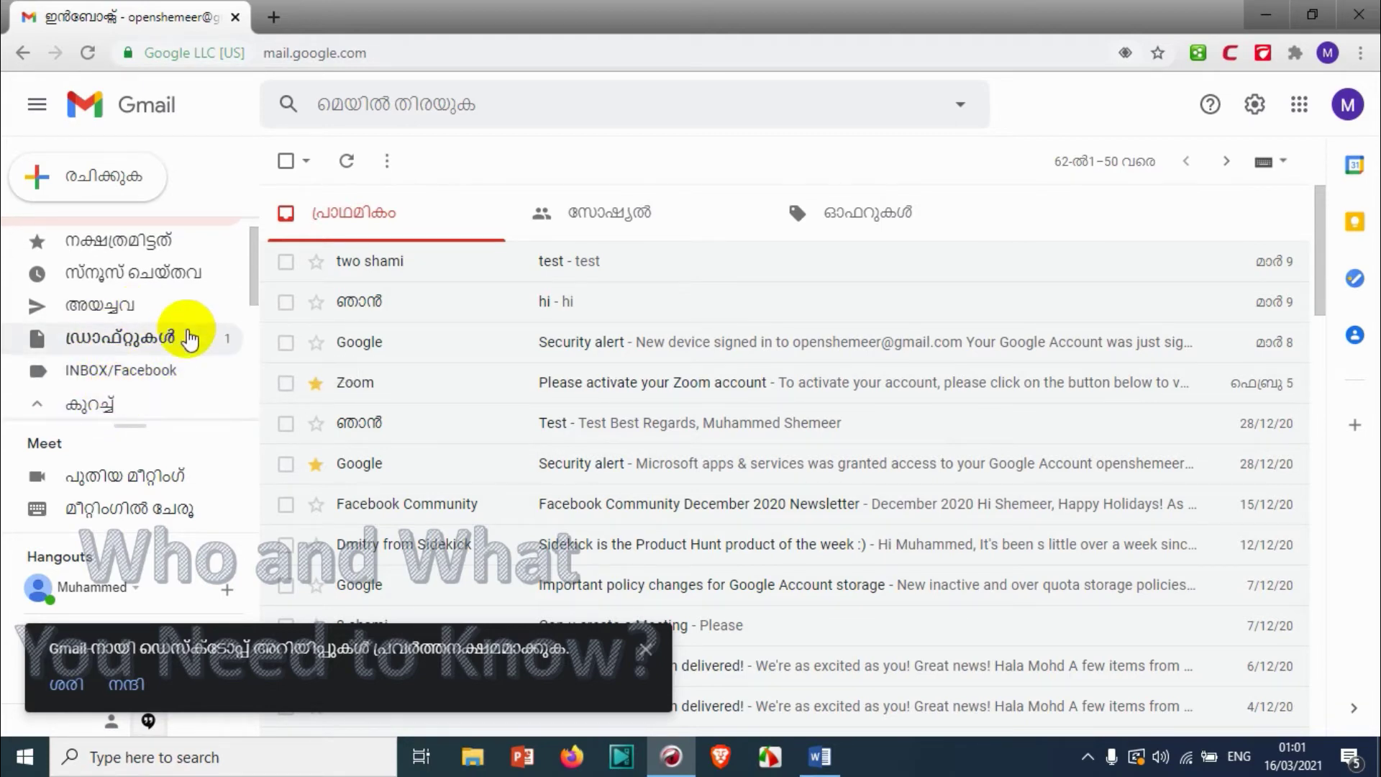
{"action": "scroll", "coordinate": [187, 338], "scroll_direction": "down", "scroll_amount": 1}
{"action": "scroll", "coordinate": [186, 332], "scroll_direction": "up", "scroll_amount": 1}
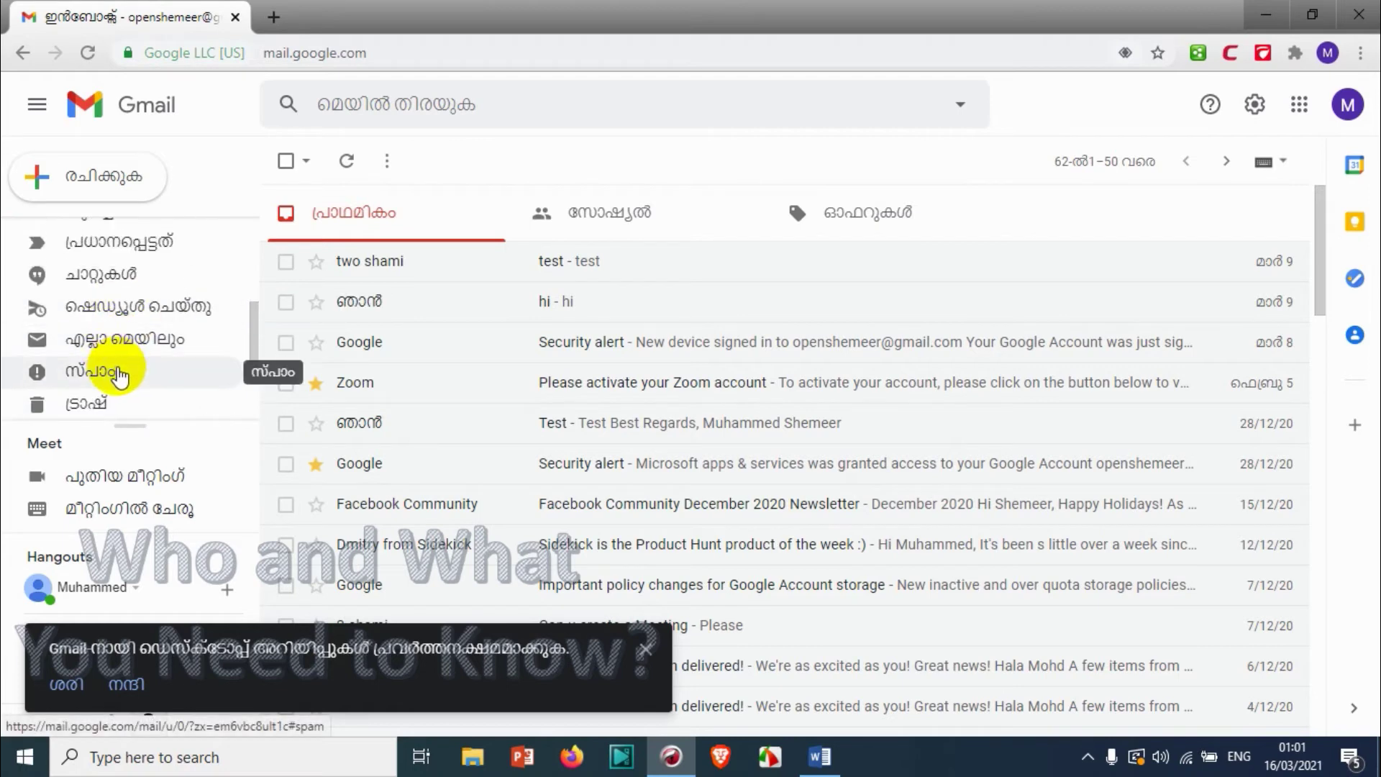
{"action": "scroll", "coordinate": [148, 340], "scroll_direction": "down", "scroll_amount": 1}
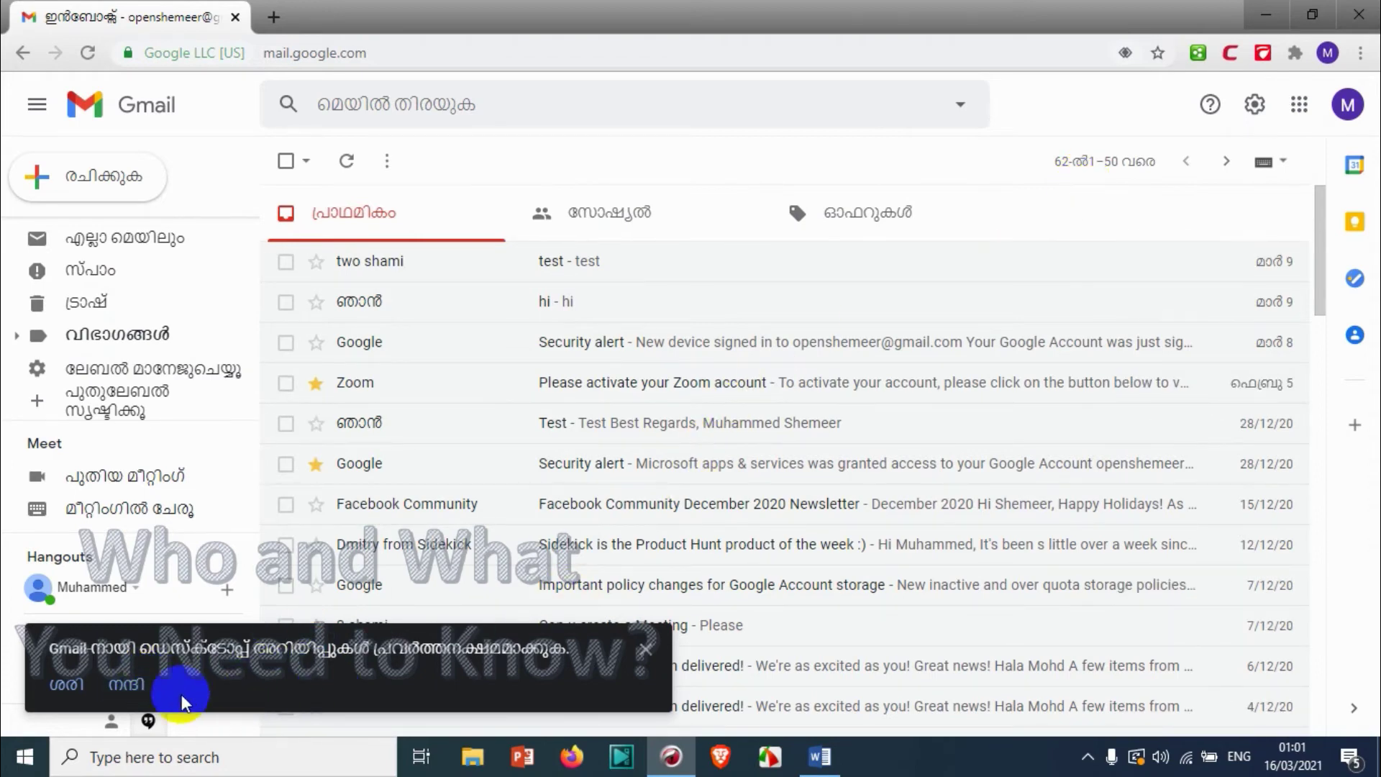
Dismiss the desktop-notifications banner and Chrome's notification permission prompt
{"action": "left_click_drag", "start_coordinate": [81, 642], "coordinate": [571, 672]}
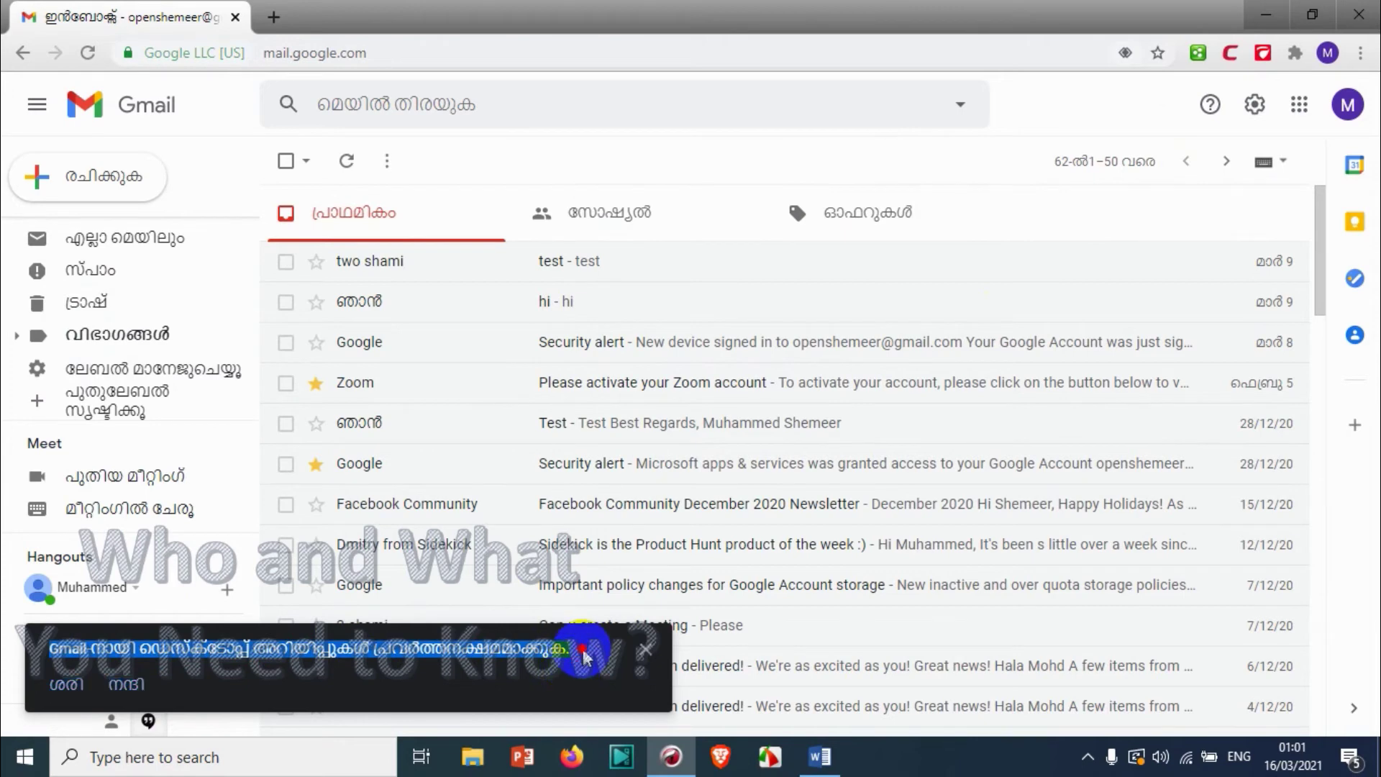
{"action": "left_click", "coordinate": [170, 662]}
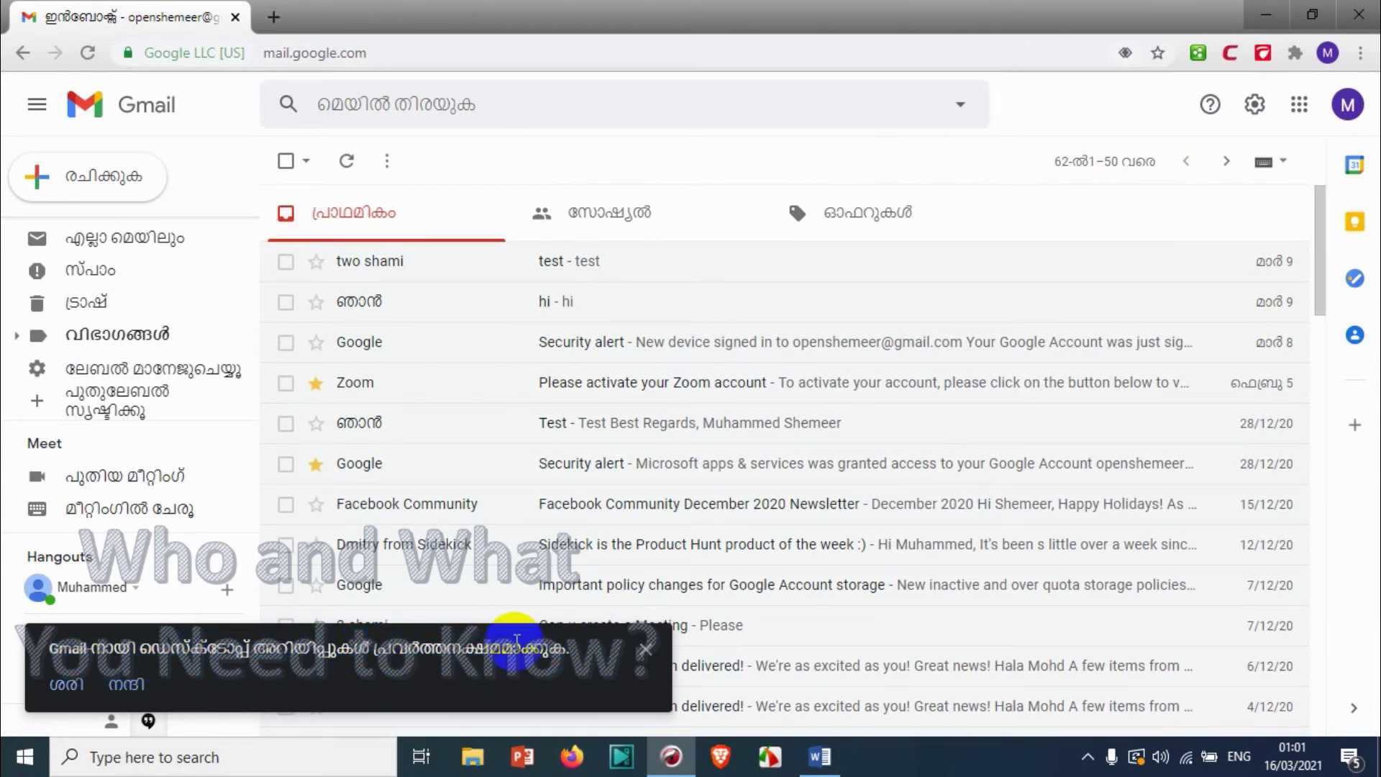
{"action": "left_click", "coordinate": [78, 698]}
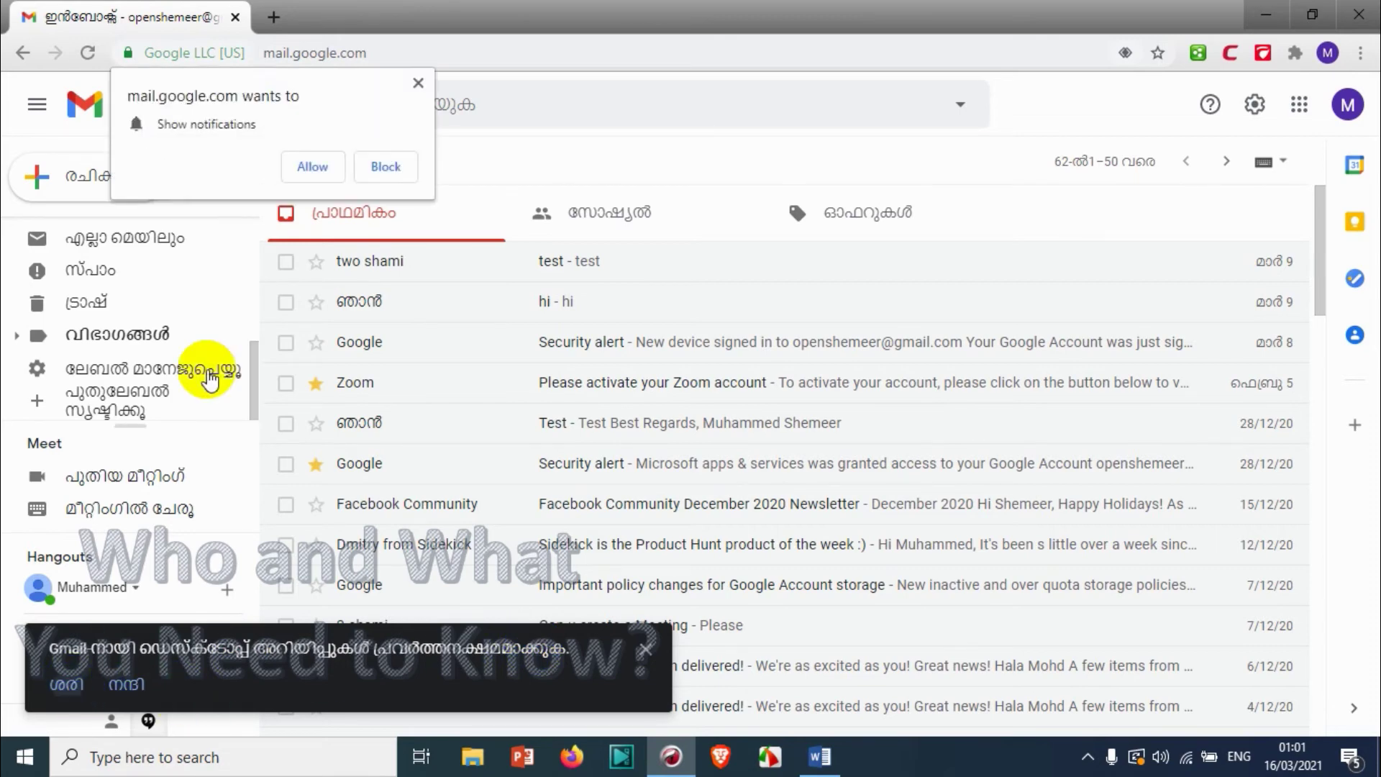
{"action": "left_click", "coordinate": [395, 165]}
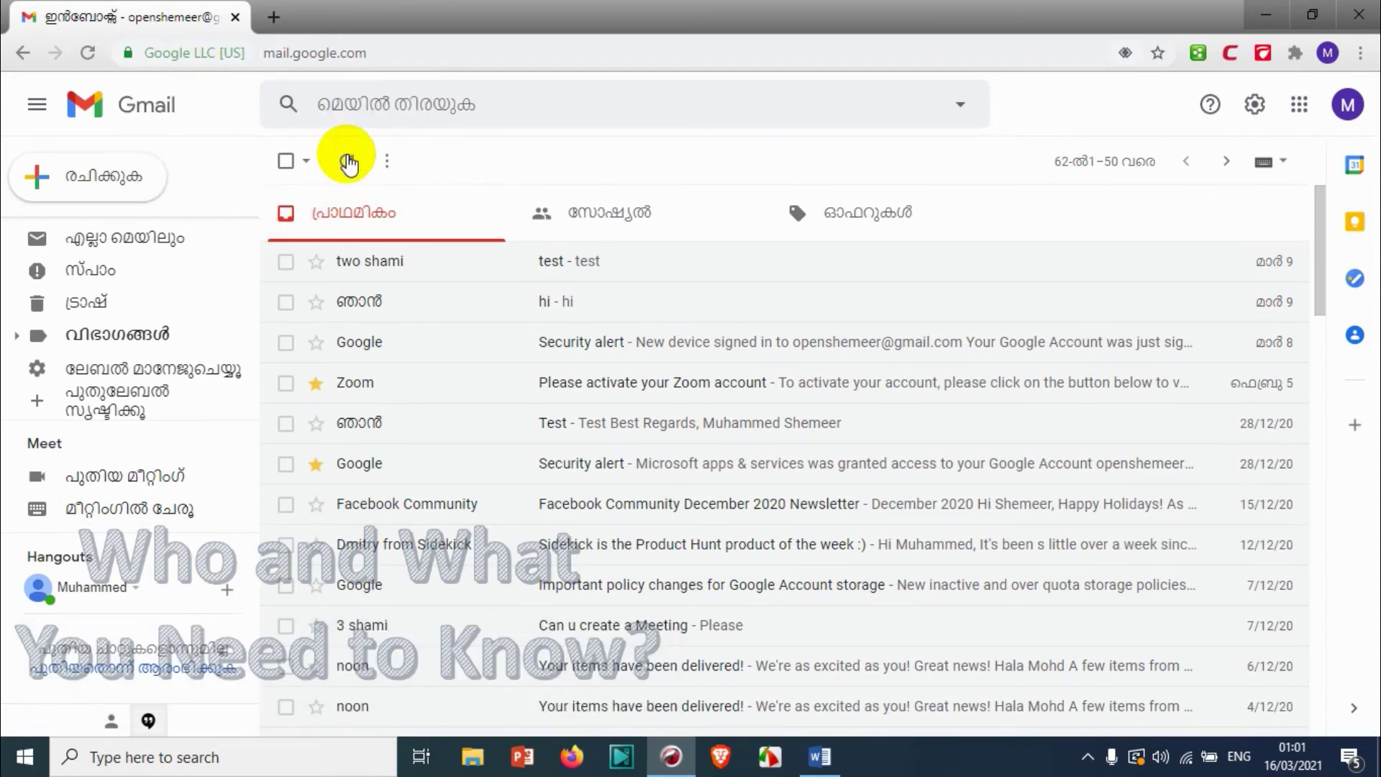
Reopen full Settings and choose English (US) as the display language
{"action": "left_click", "coordinate": [1252, 105]}
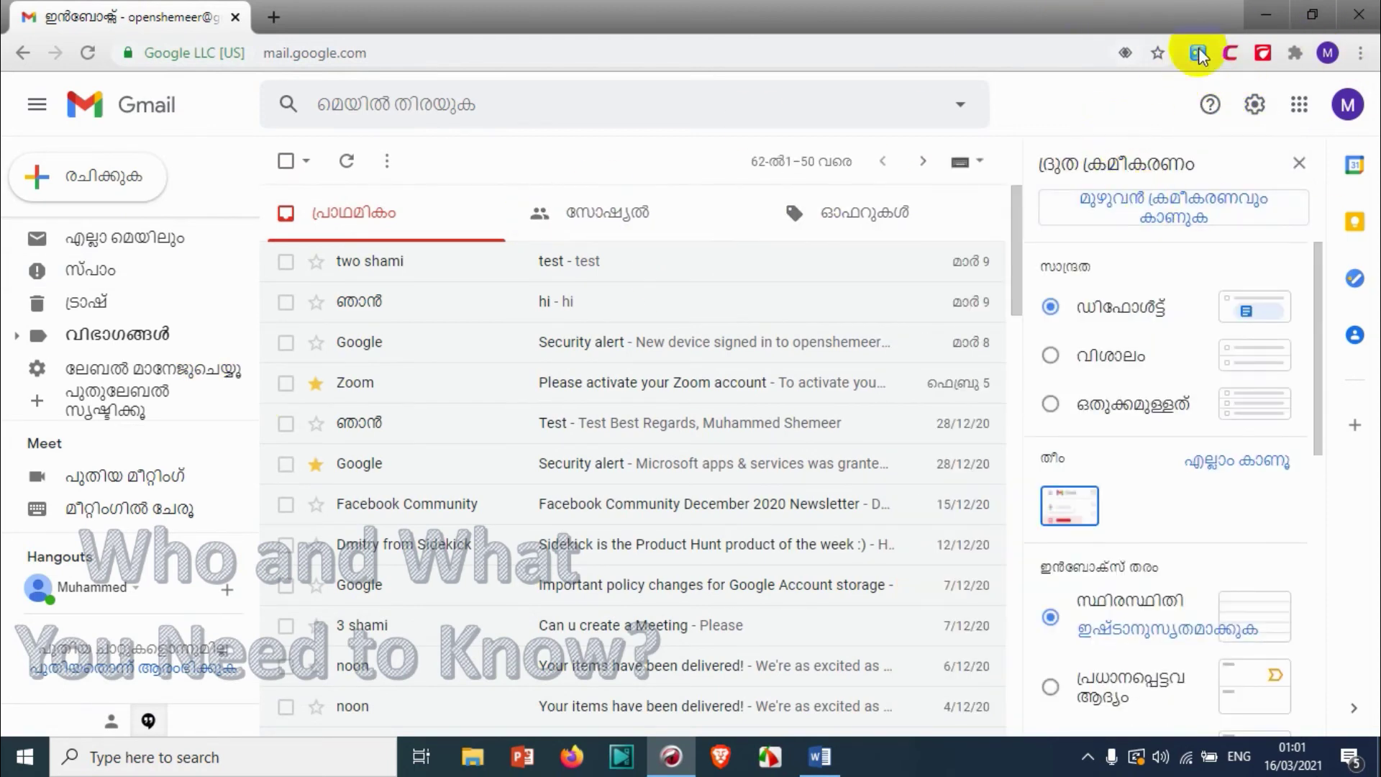
{"action": "left_click", "coordinate": [1257, 105]}
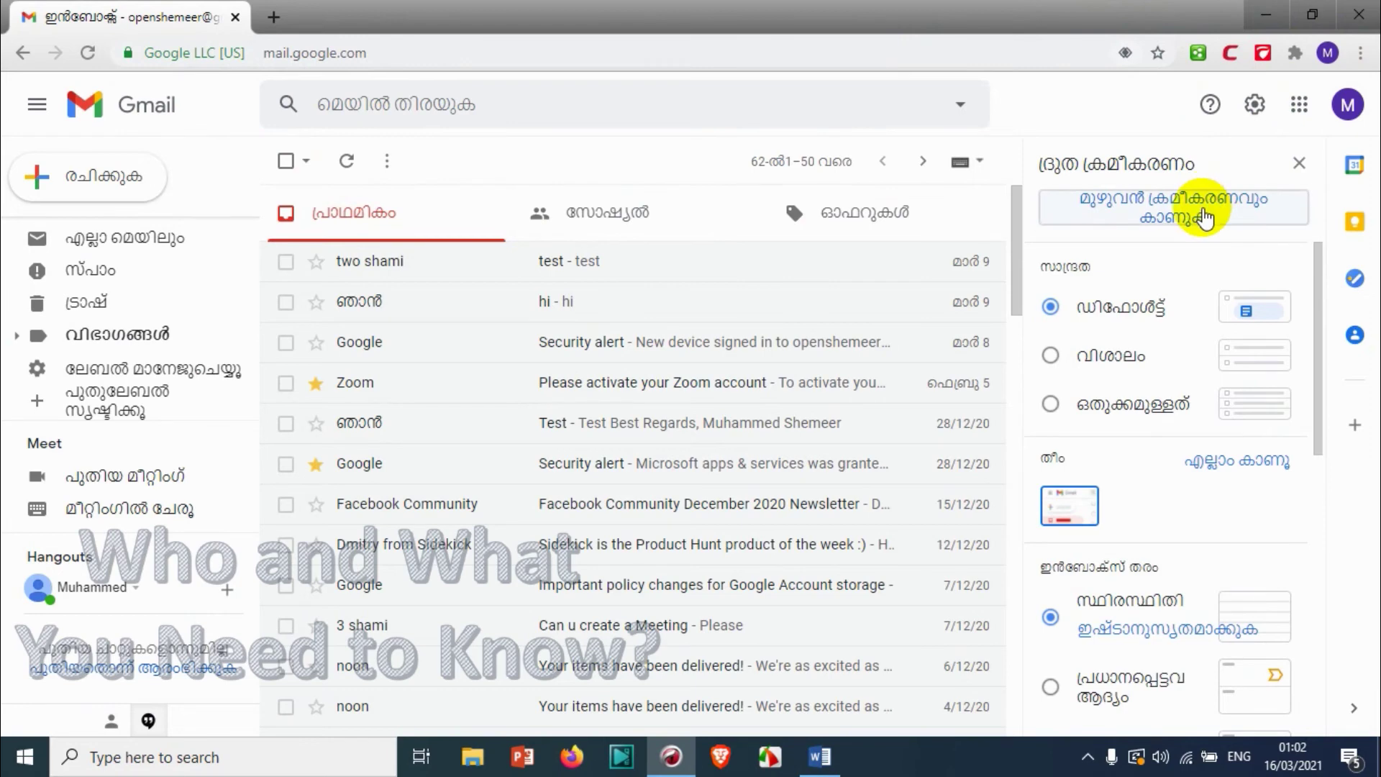
{"action": "left_click", "coordinate": [1203, 216]}
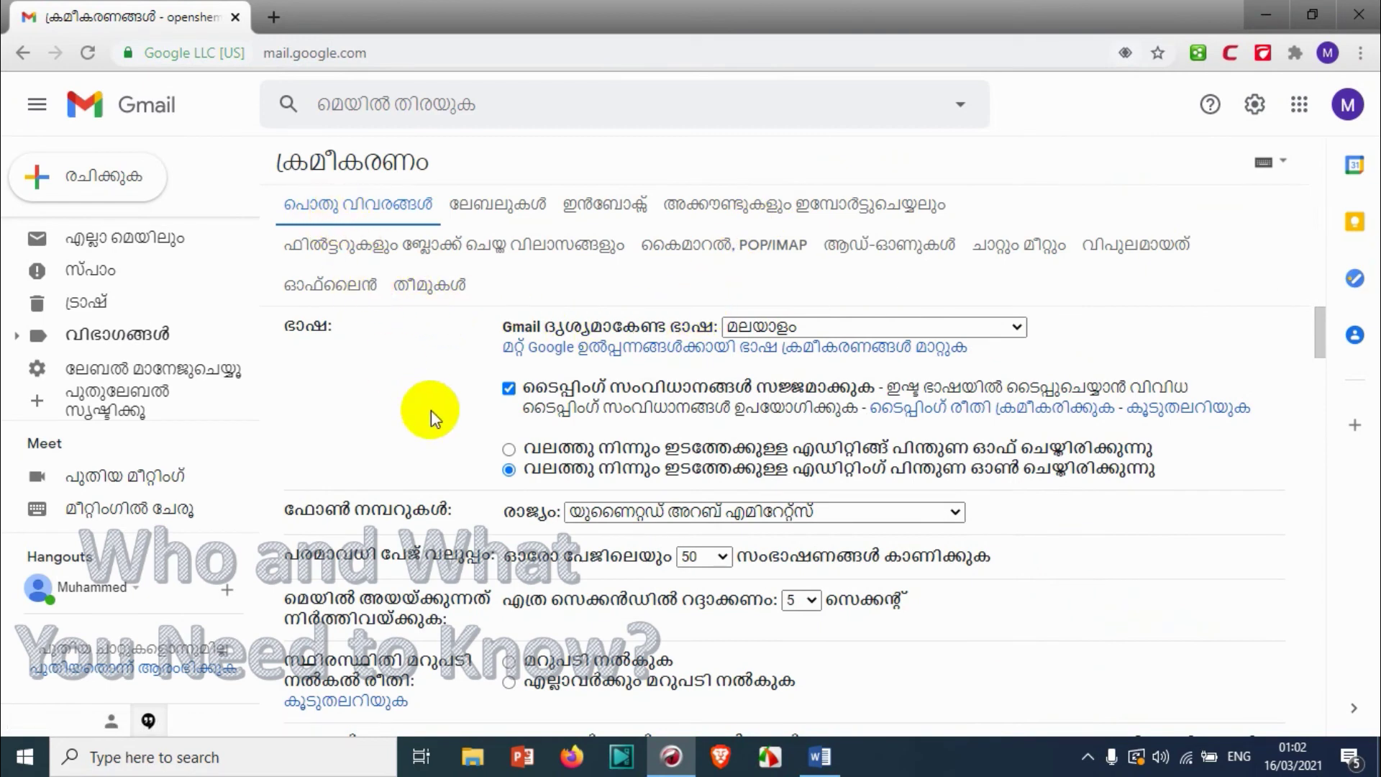
{"action": "left_click", "coordinate": [774, 327]}
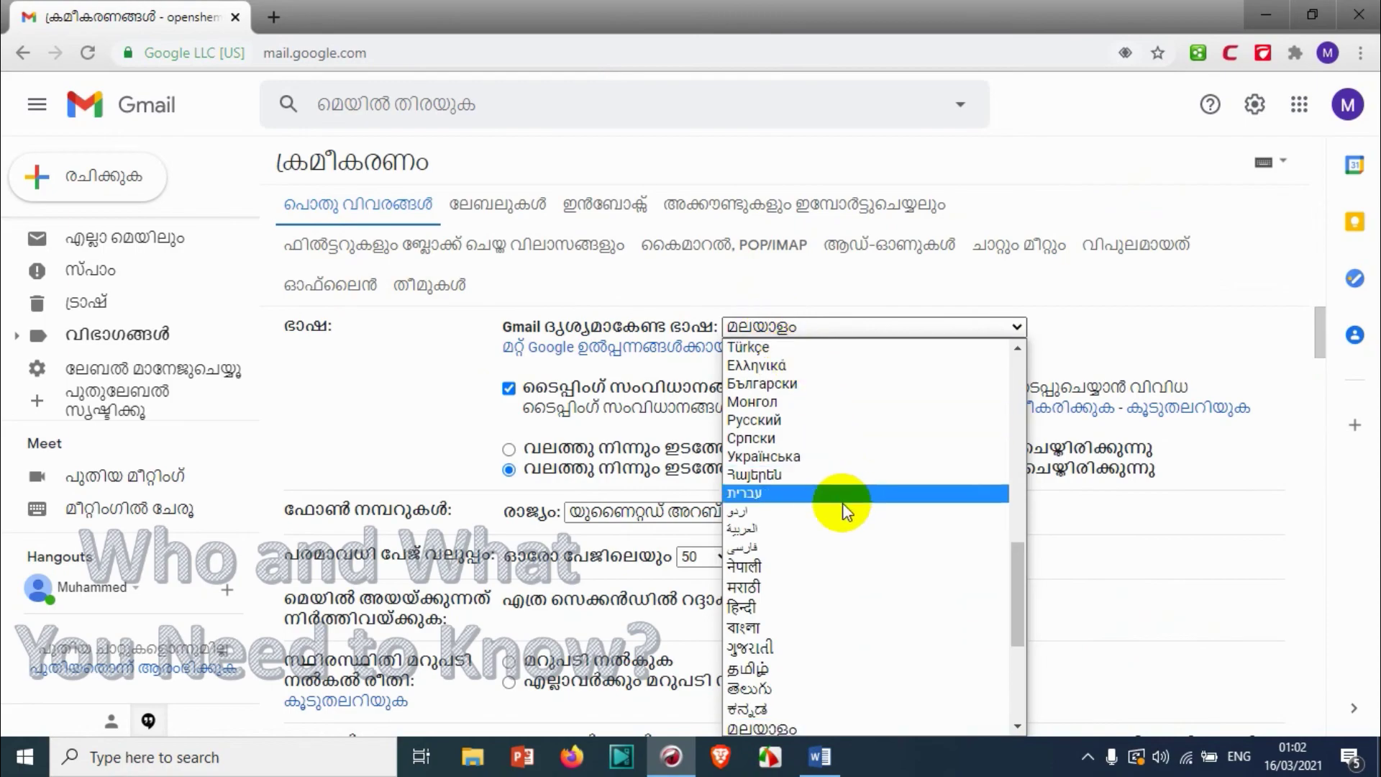
{"action": "scroll", "coordinate": [843, 503], "scroll_direction": "up", "scroll_amount": 5}
{"action": "scroll", "coordinate": [856, 446], "scroll_direction": "up", "scroll_amount": 5}
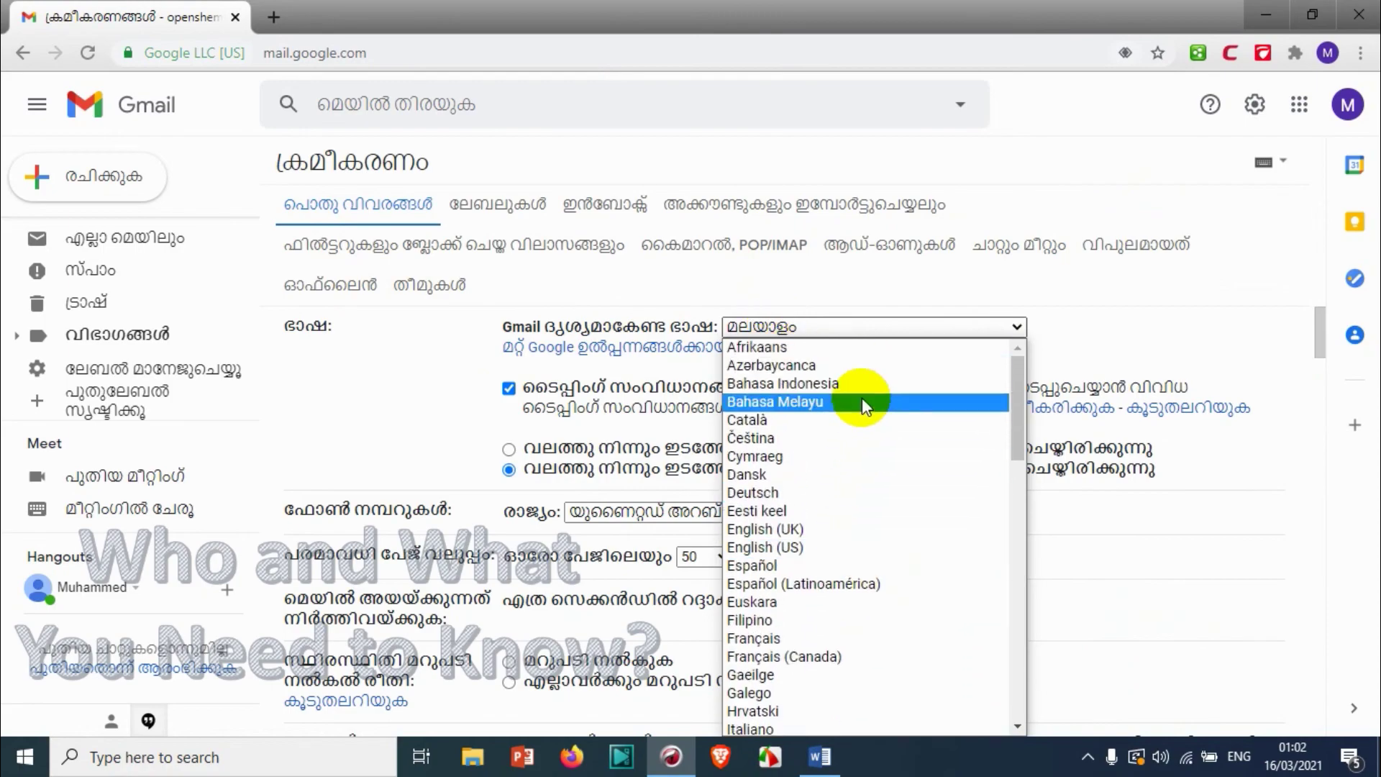
{"action": "left_click", "coordinate": [821, 547]}
Save the English (US) display language change
{"action": "scroll", "coordinate": [1000, 306], "scroll_direction": "down", "scroll_amount": 3}
{"action": "scroll", "coordinate": [778, 576], "scroll_direction": "down", "scroll_amount": 10}
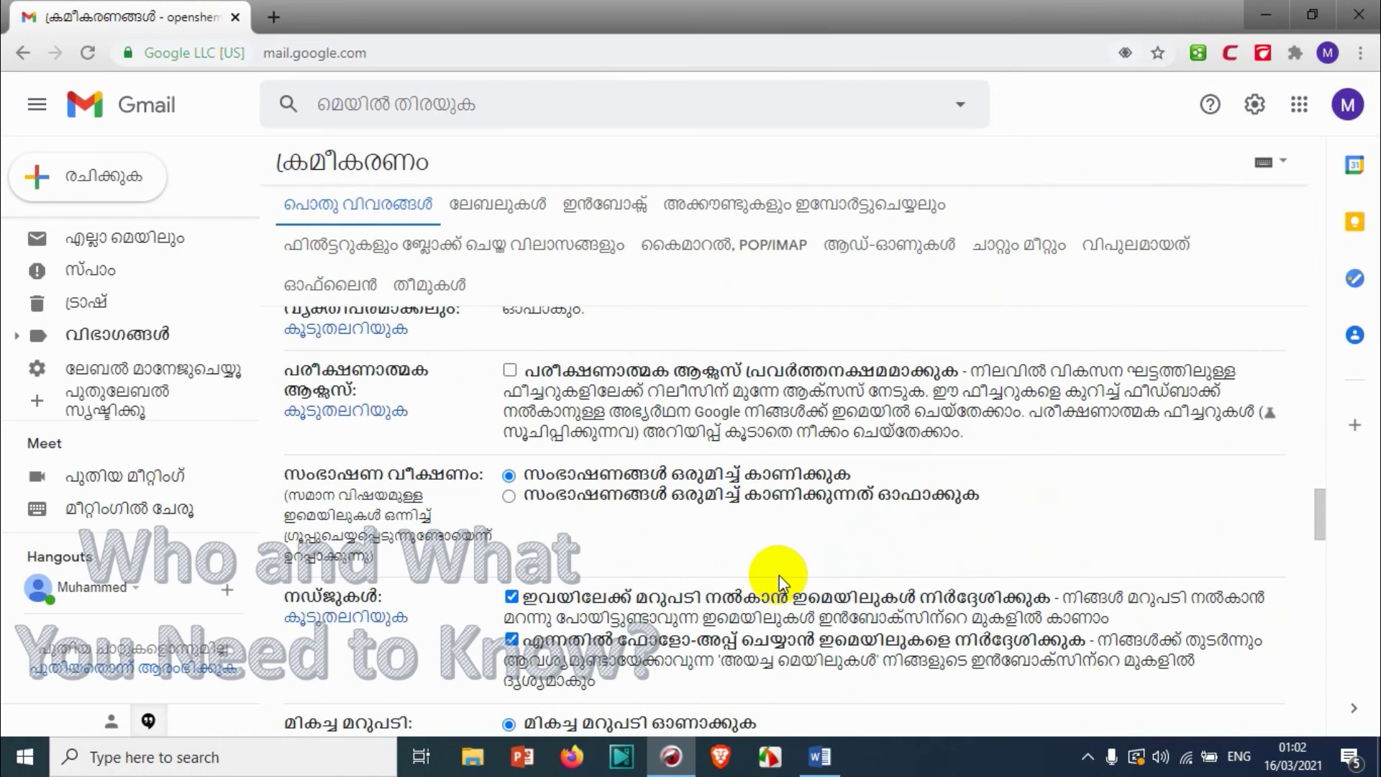
{"action": "scroll", "coordinate": [752, 615], "scroll_direction": "down", "scroll_amount": 10}
{"action": "scroll", "coordinate": [752, 615], "scroll_direction": "down", "scroll_amount": 10}
{"action": "left_click", "coordinate": [752, 615]}
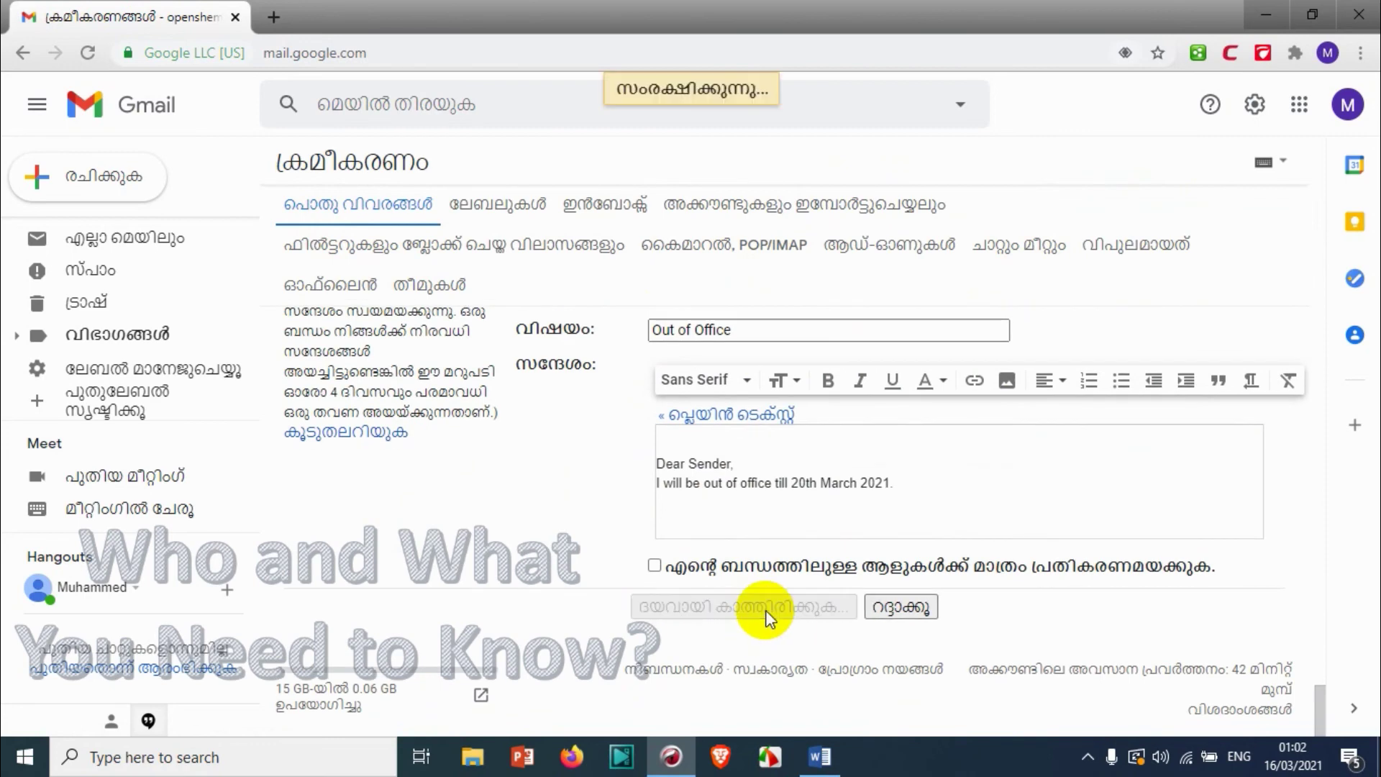